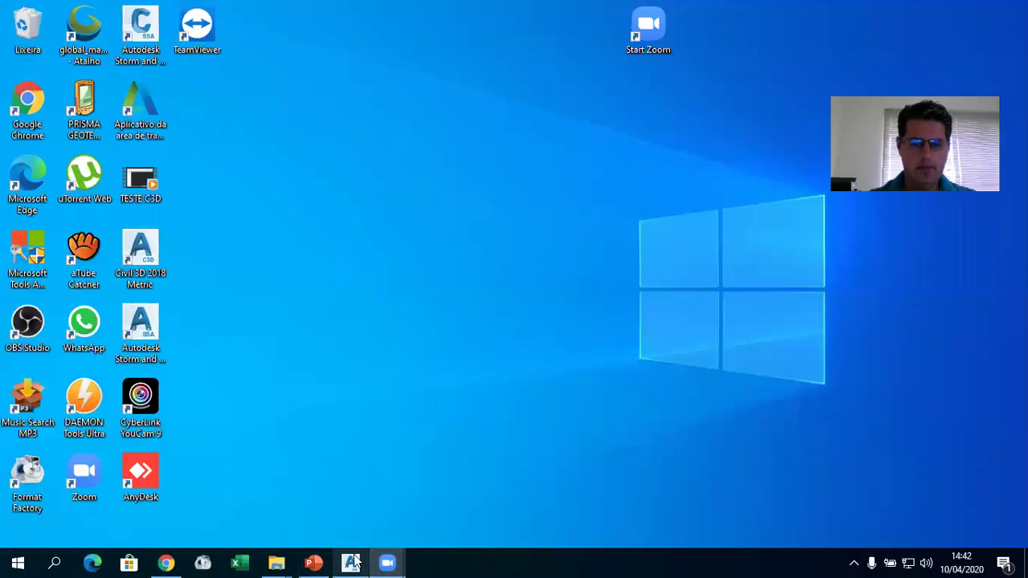
Step: Drag the UrbanCurbGutterGeneral help window aside and close it to reveal the corridor drawing
click(351, 562)
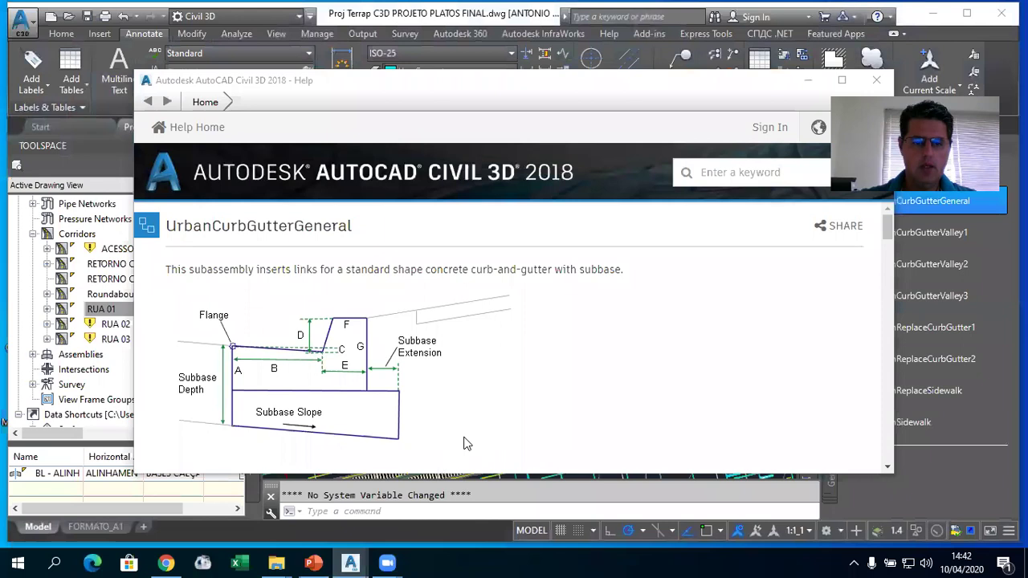
click(503, 98)
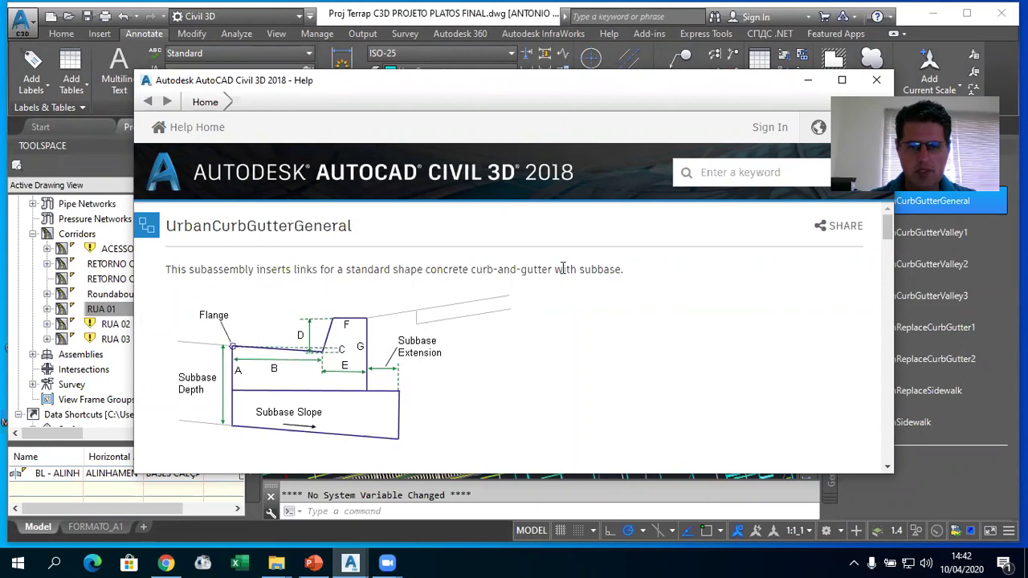
drag(647, 89, 408, 97)
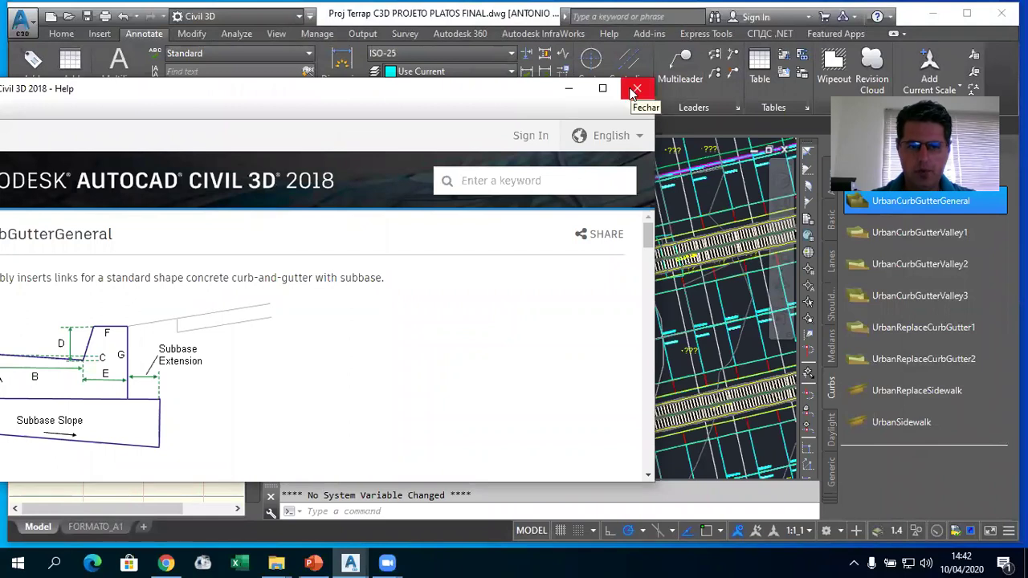
click(568, 88)
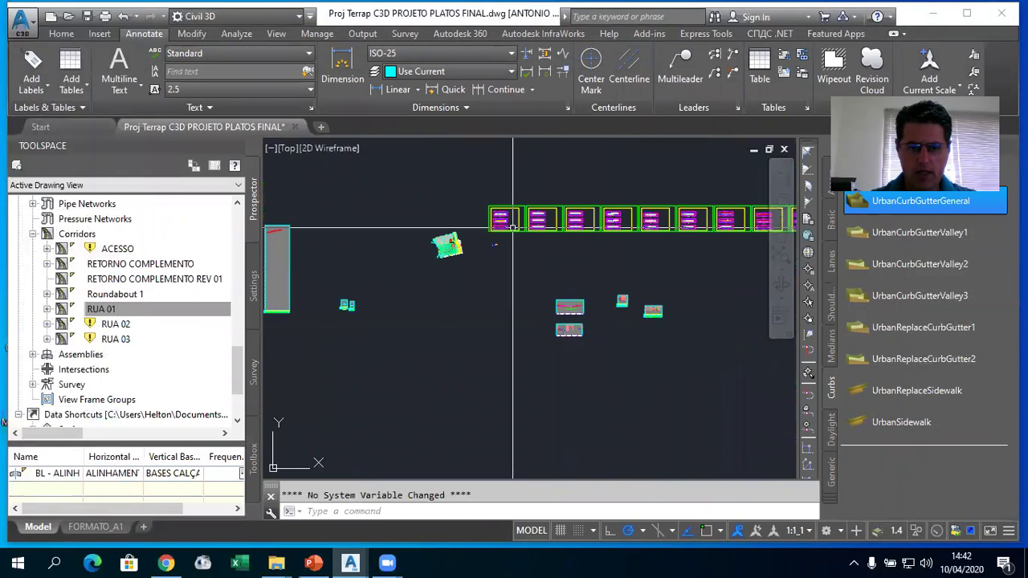
Step: Window-select the RUA 01 assembly, start a COPY from a base point, then cancel it
scroll(516, 291, up, 2)
scroll(481, 296, up, 2)
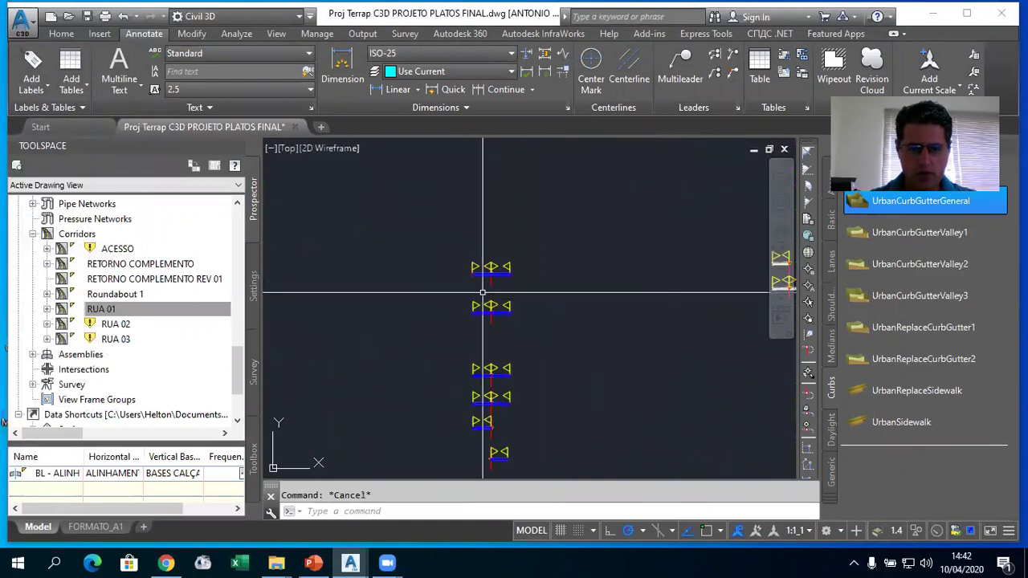
scroll(481, 297, up, 2)
click(440, 286)
click(615, 372)
text(B)
key(BackSpace)
text(VOLUME)
key(BackSpace)
key(BackSpace)
key(BackSpace)
key(BackSpace)
key(BackSpace)
text(co)
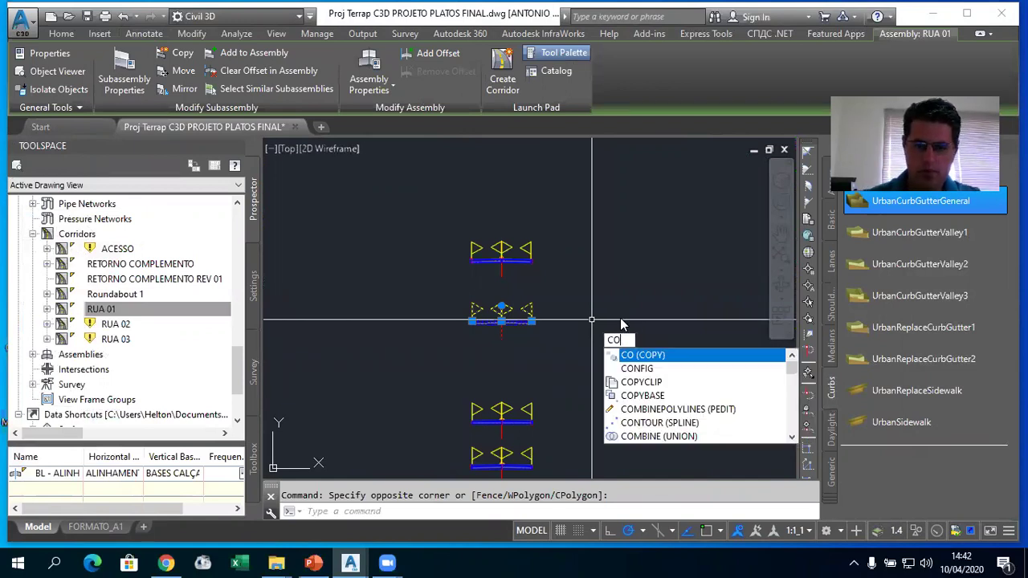
key(Return)
click(492, 323)
scroll(482, 326, down, 2)
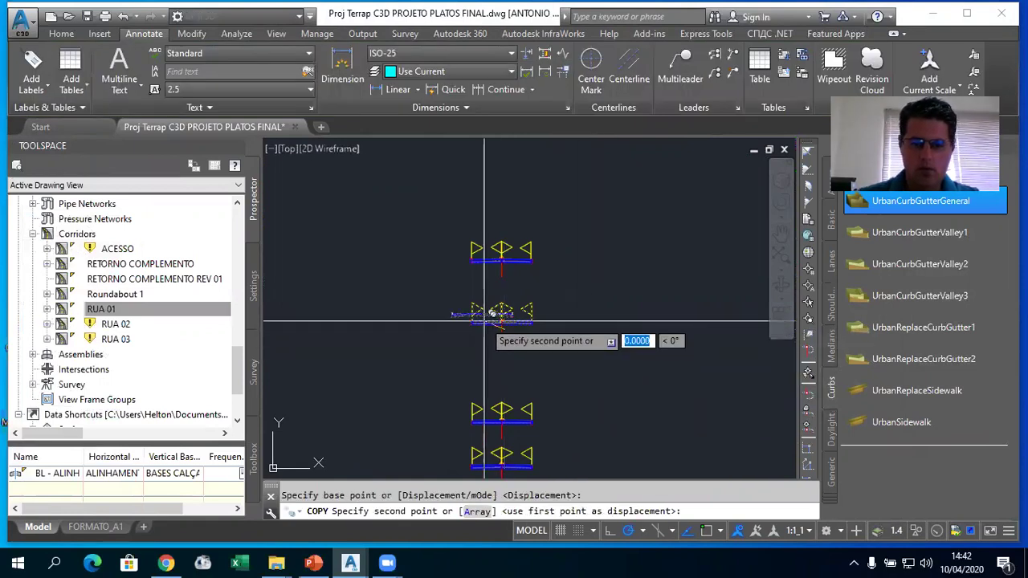
key(Escape)
Step: Select the curb subassemblies at the assembly's left end and zoom in on them
scroll(582, 321, up, 3)
scroll(620, 293, up, 2)
scroll(638, 277, up, 2)
click(639, 281)
scroll(482, 281, down, 3)
scroll(373, 304, down, 2)
scroll(341, 291, up, 3)
scroll(341, 288, up, 2)
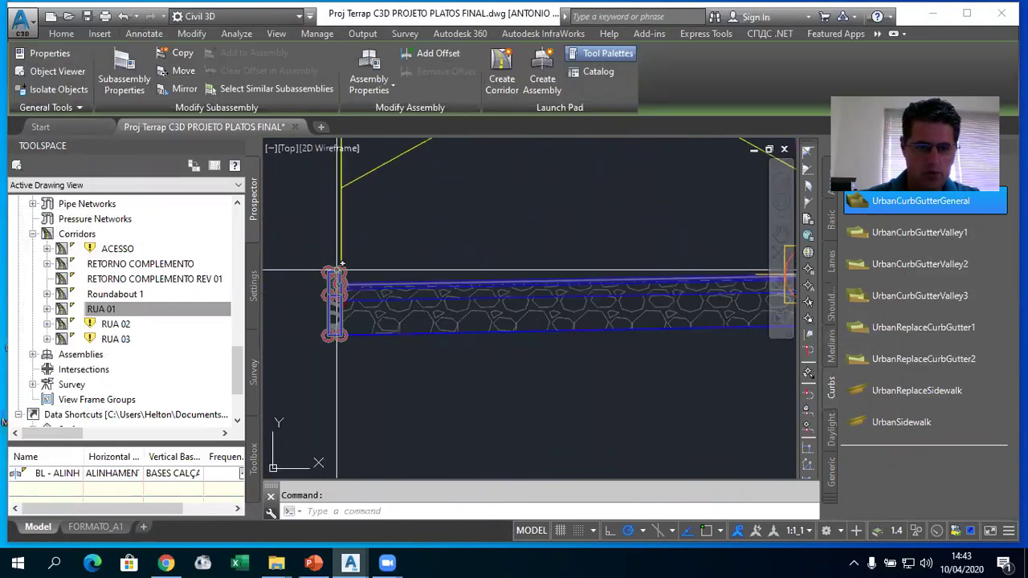
Step: Open the selected curb subassemblies' properties and check the help page's dimension diagram
right_click(296, 244)
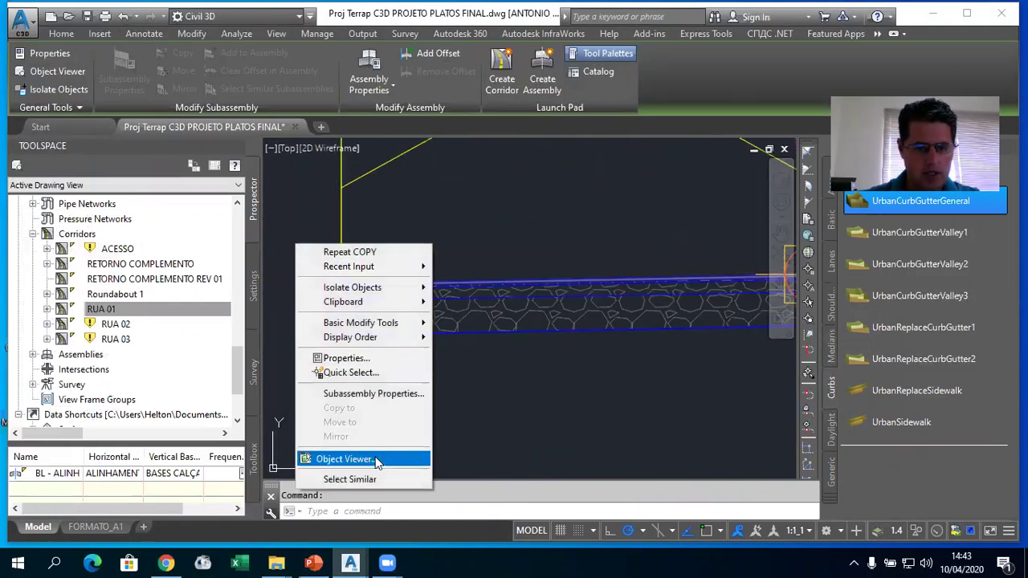
click(346, 358)
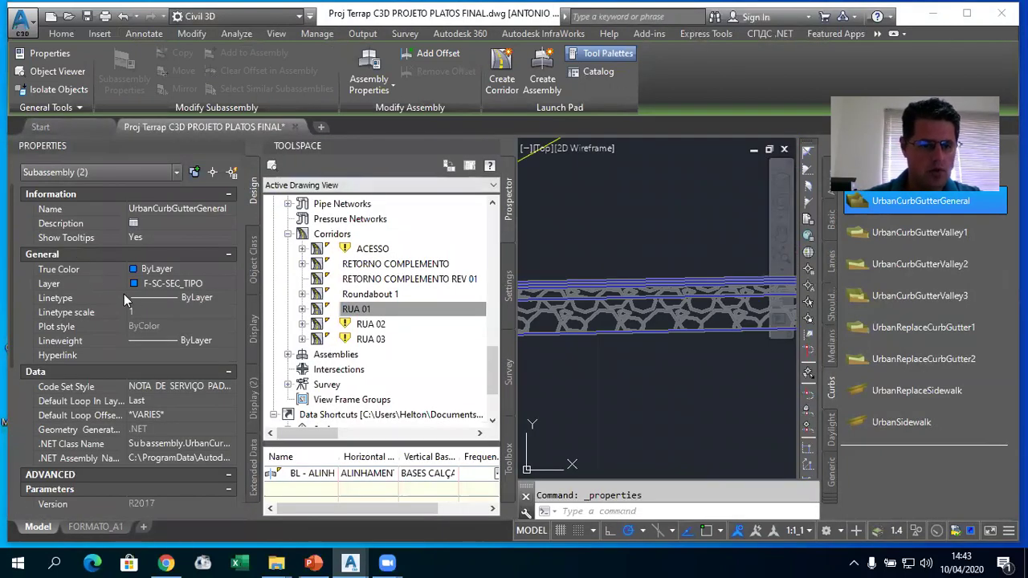
scroll(168, 324, down, 5)
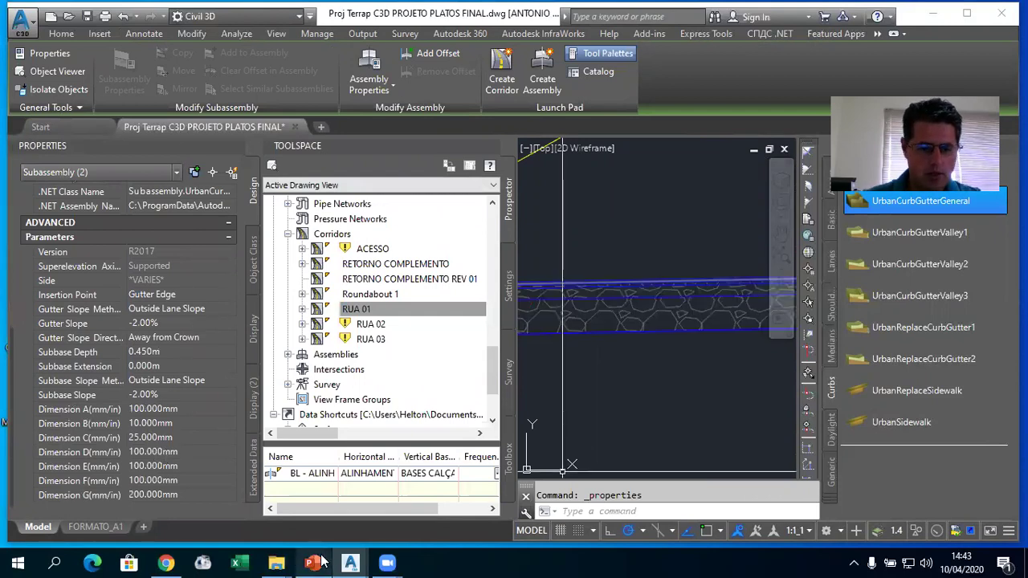
key(alt+Tab)
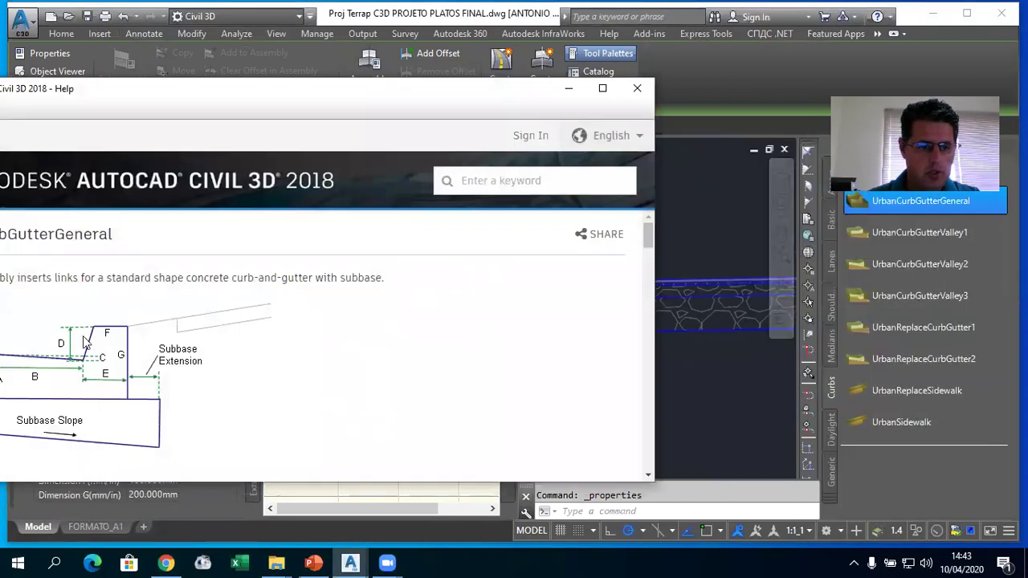
click(569, 88)
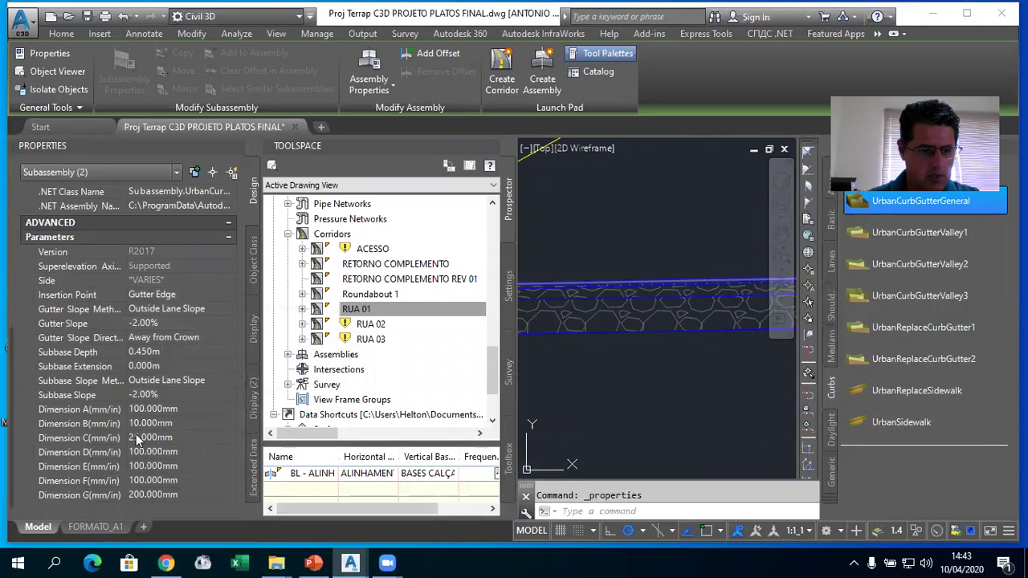
Step: Set Dimension D to 50.000mm and Dimension G to 150.000mm, then clear the selection
click(136, 454)
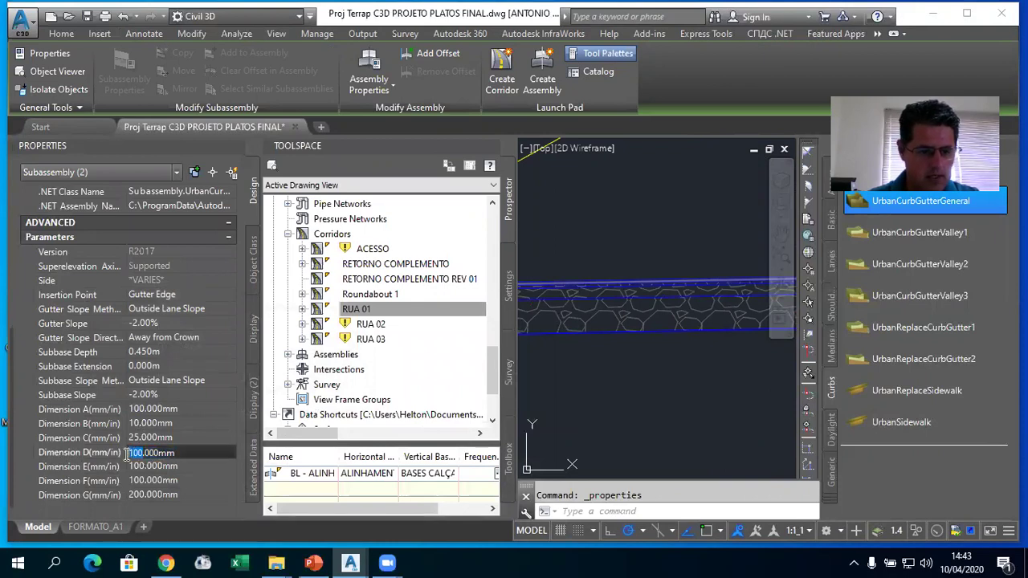
text(50)
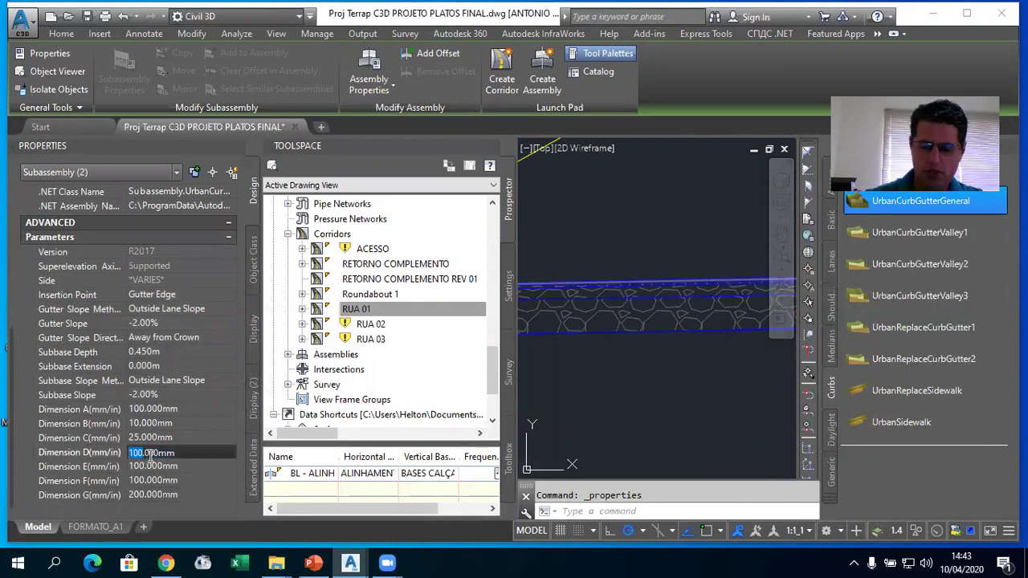
key(Return)
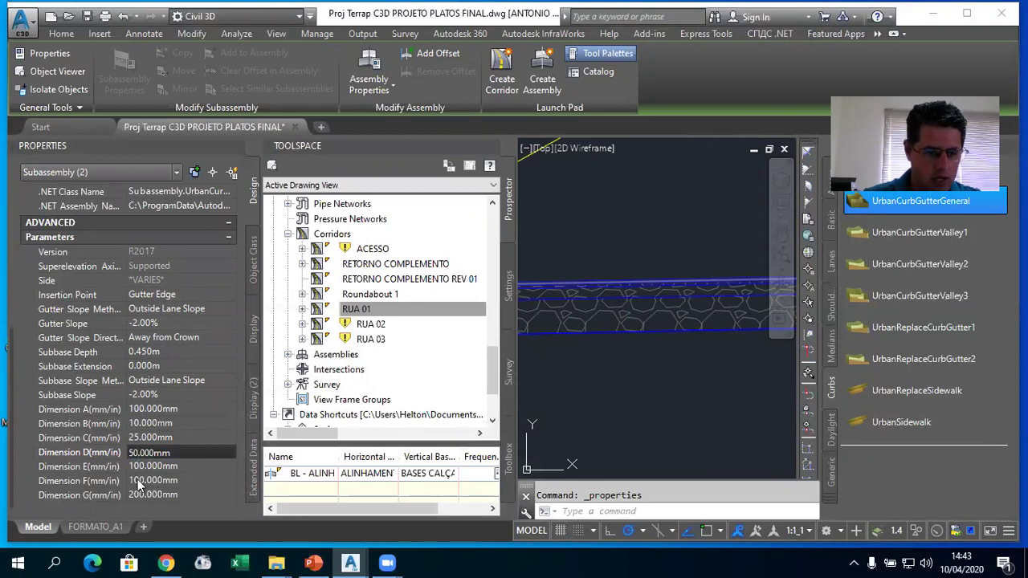
click(145, 495)
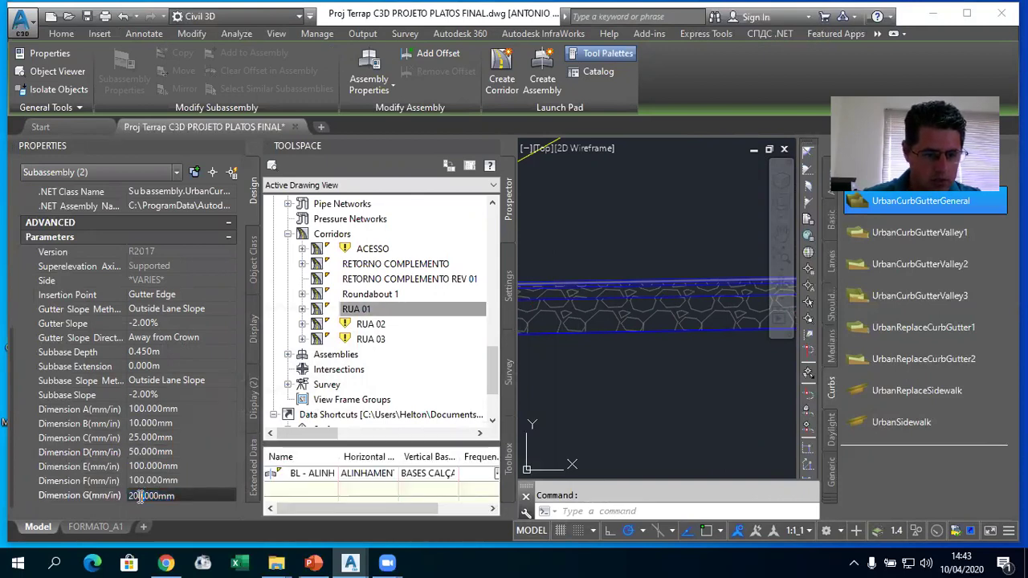
drag(138, 495, 135, 500)
text(15)
key(Return)
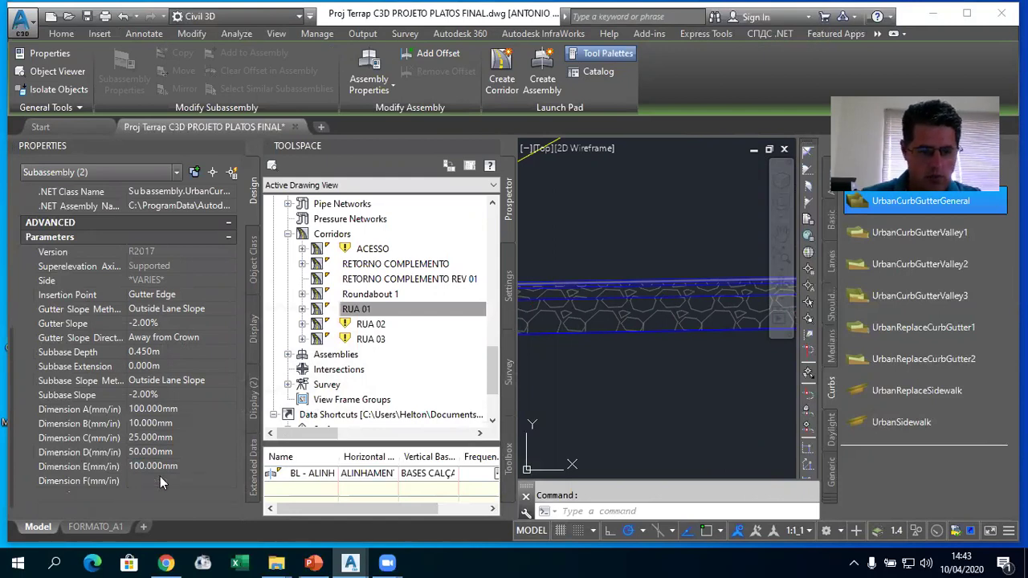
scroll(627, 241, down, 3)
scroll(629, 251, up, 4)
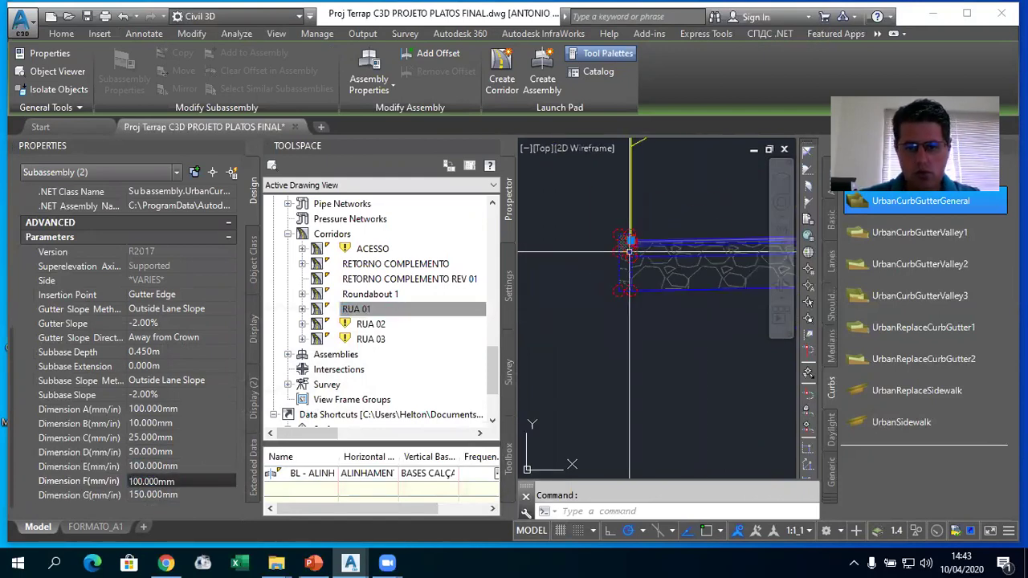
scroll(629, 251, up, 2)
scroll(594, 209, up, 2)
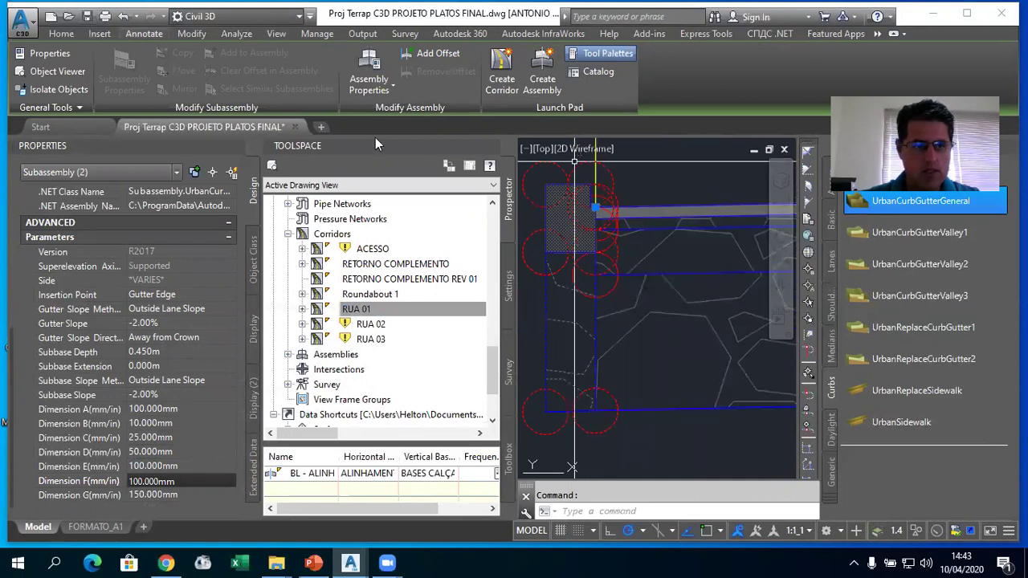
key(Escape)
Step: Add a linear dimension reading 0.05 across the curb height of the modified curb
click(374, 96)
scroll(601, 212, up, 2)
scroll(601, 213, up, 2)
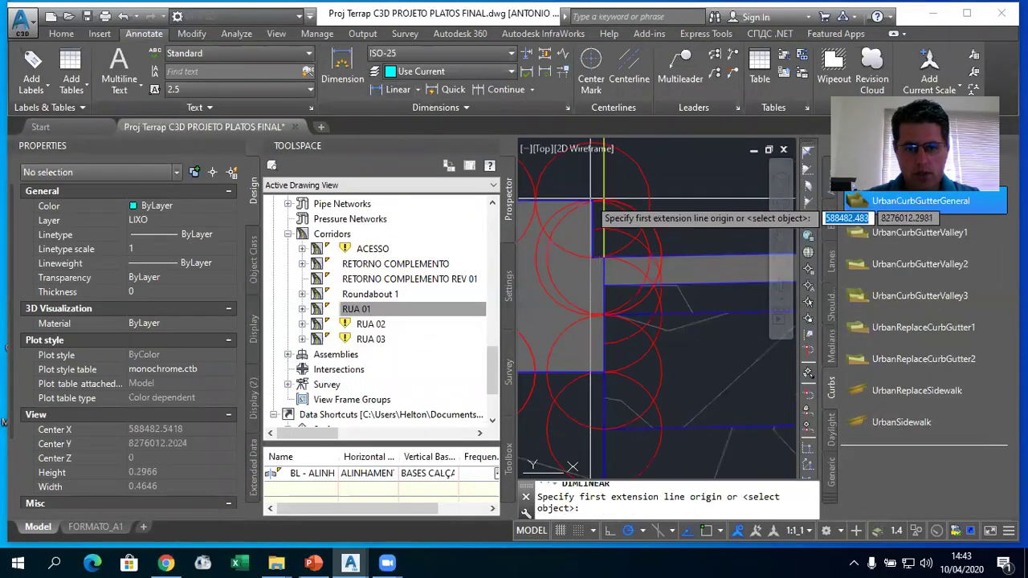
click(601, 201)
click(597, 265)
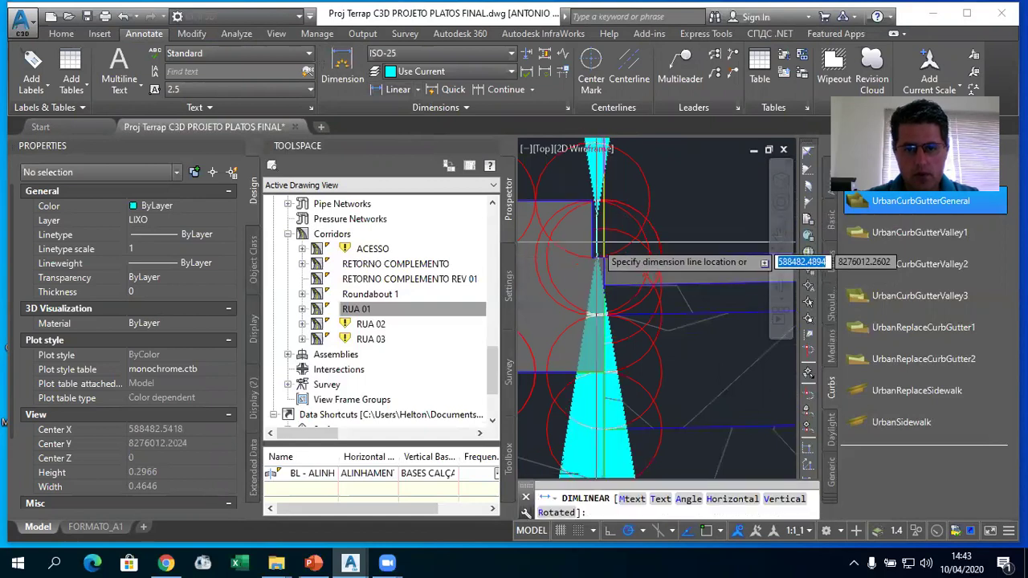
scroll(599, 242, down, 5)
scroll(599, 243, down, 3)
click(603, 238)
Step: Zoom to the crossing area and end the dimension command
scroll(635, 241, down, 7)
scroll(652, 241, down, 5)
scroll(677, 241, down, 8)
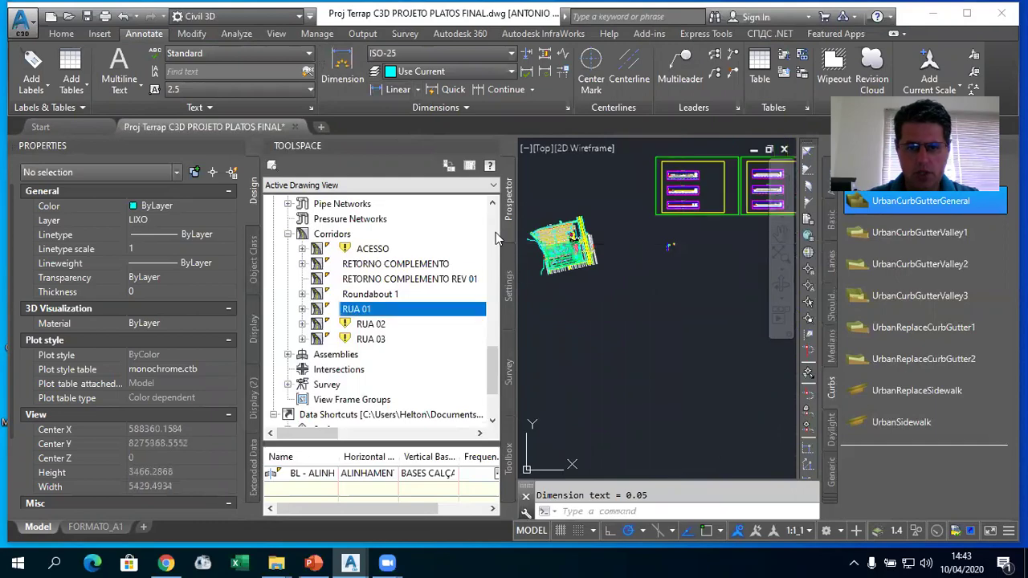
scroll(562, 241, up, 5)
scroll(563, 241, up, 5)
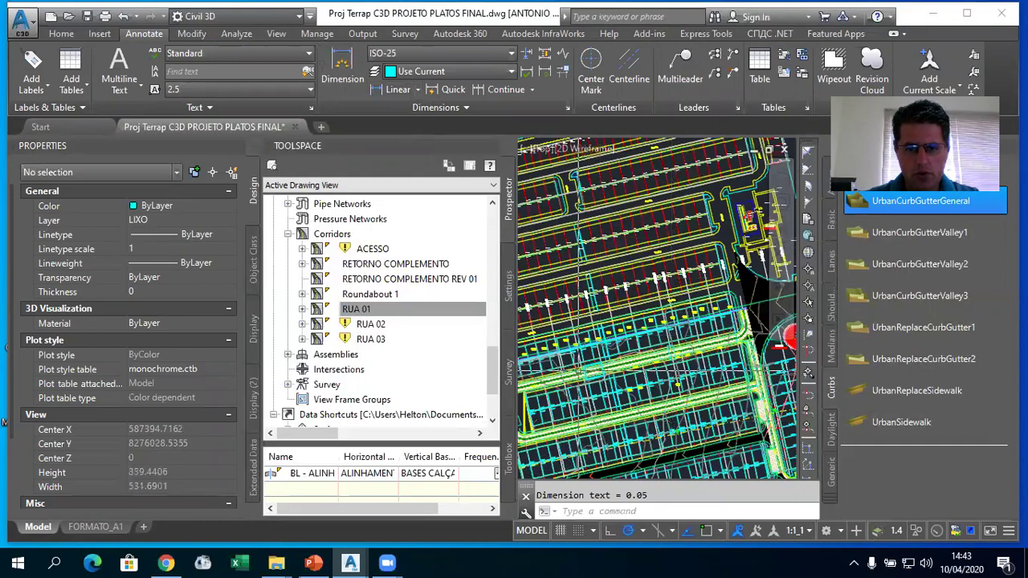
scroll(657, 310, down, 3)
scroll(657, 309, up, 3)
scroll(657, 309, up, 3)
scroll(629, 241, up, 2)
scroll(630, 241, up, 1)
scroll(630, 241, up, 1)
scroll(589, 225, up, 1)
scroll(610, 241, up, 1)
scroll(630, 257, down, 1)
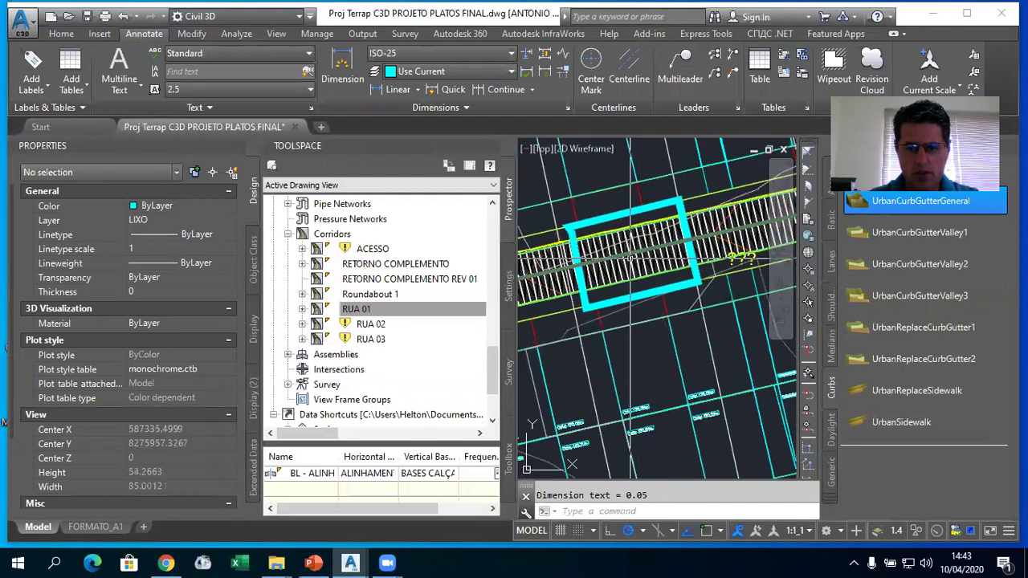
key(Escape)
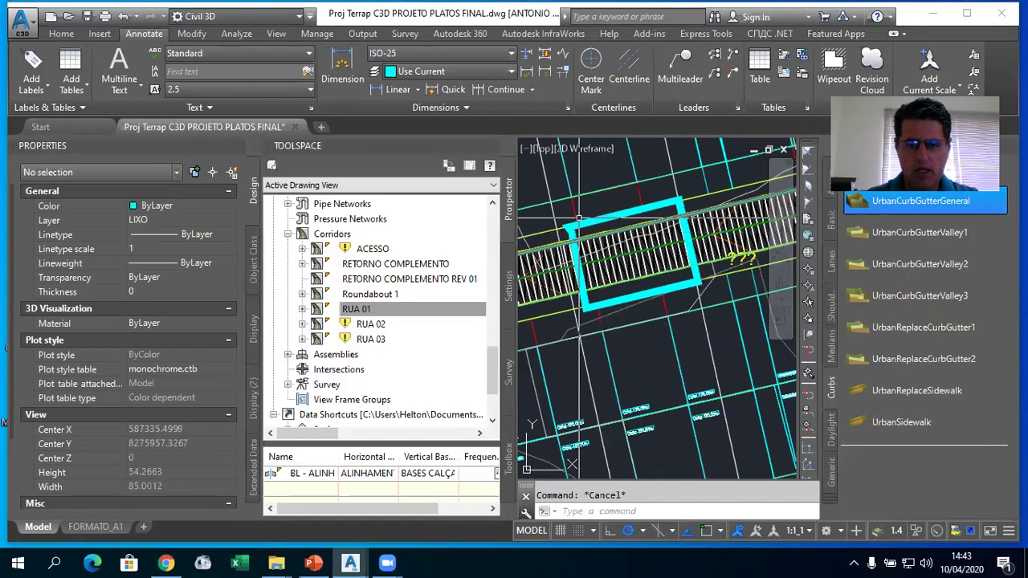
scroll(586, 229, up, 2)
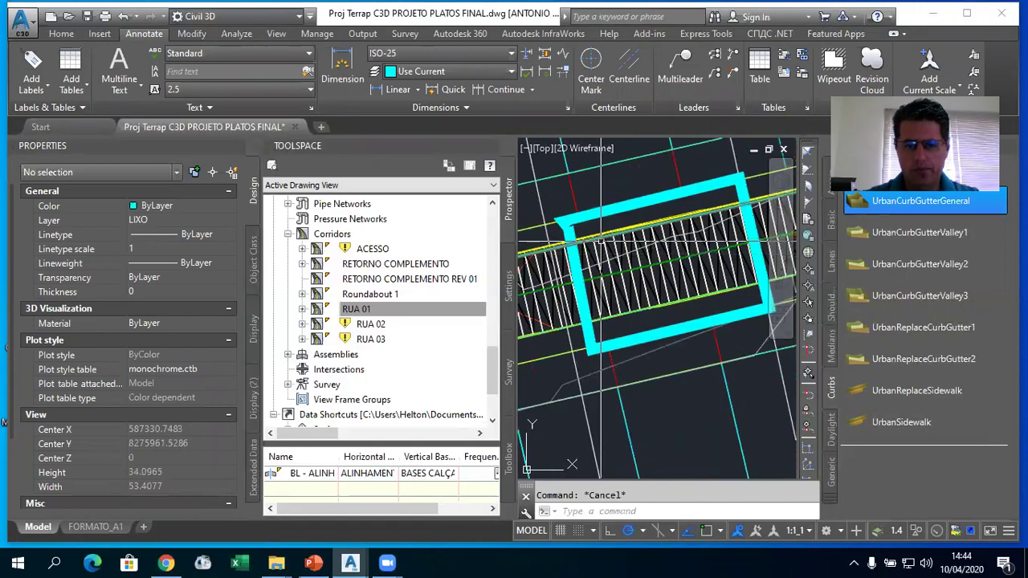
scroll(603, 241, up, 1)
click(614, 281)
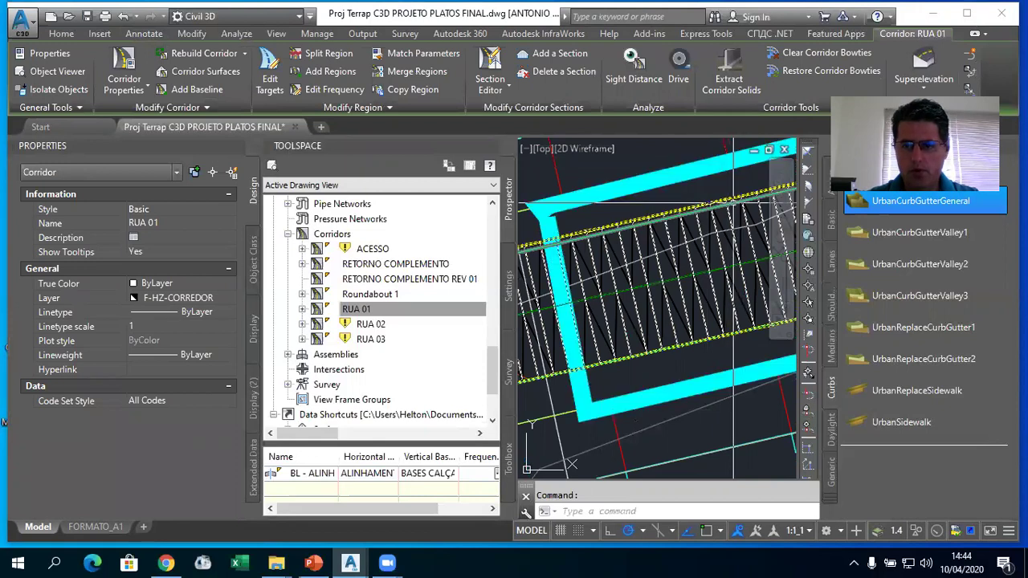
click(846, 147)
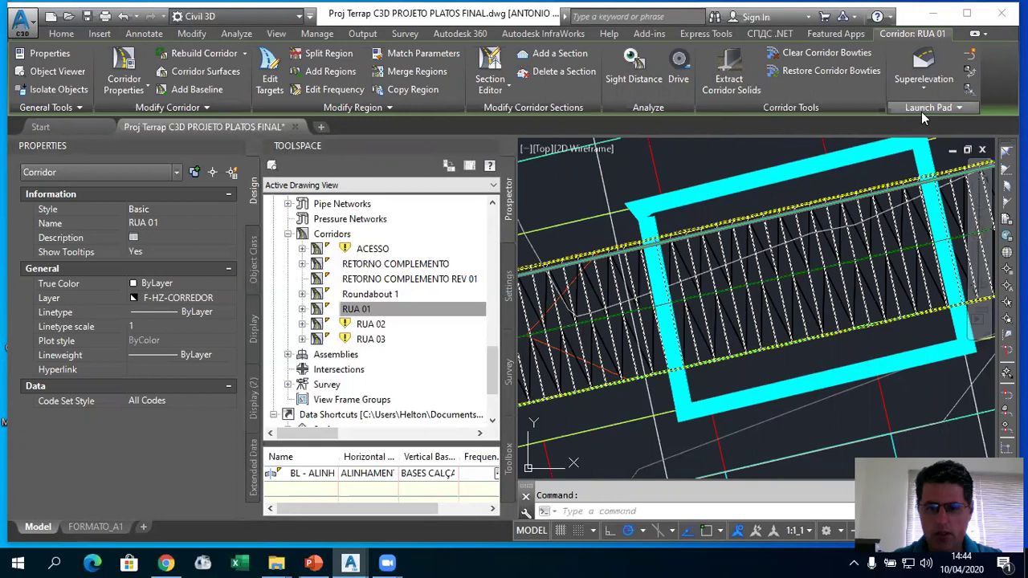
key(ctrl+1)
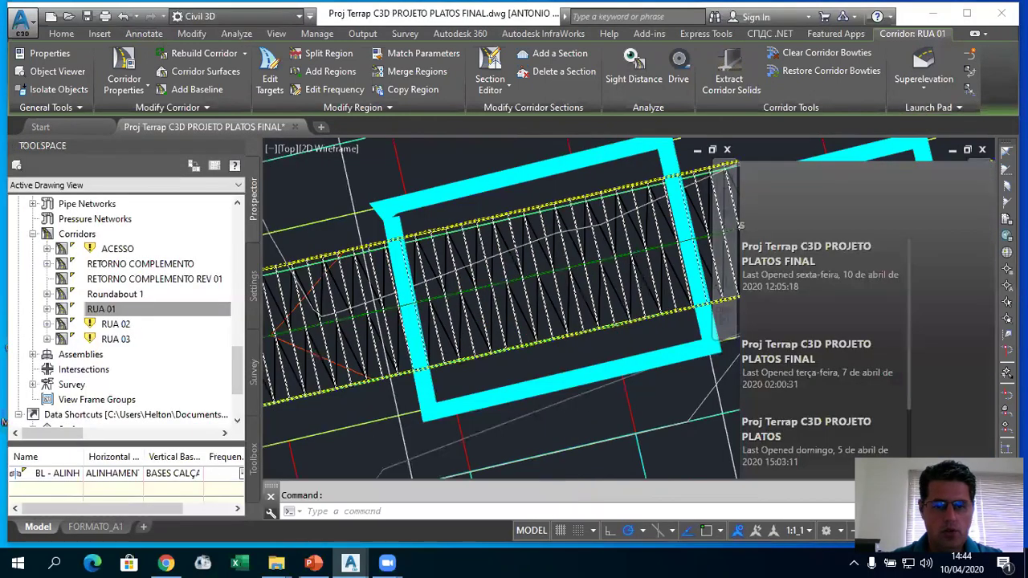
scroll(604, 292, down, 1)
scroll(604, 292, down, 3)
scroll(614, 269, up, 4)
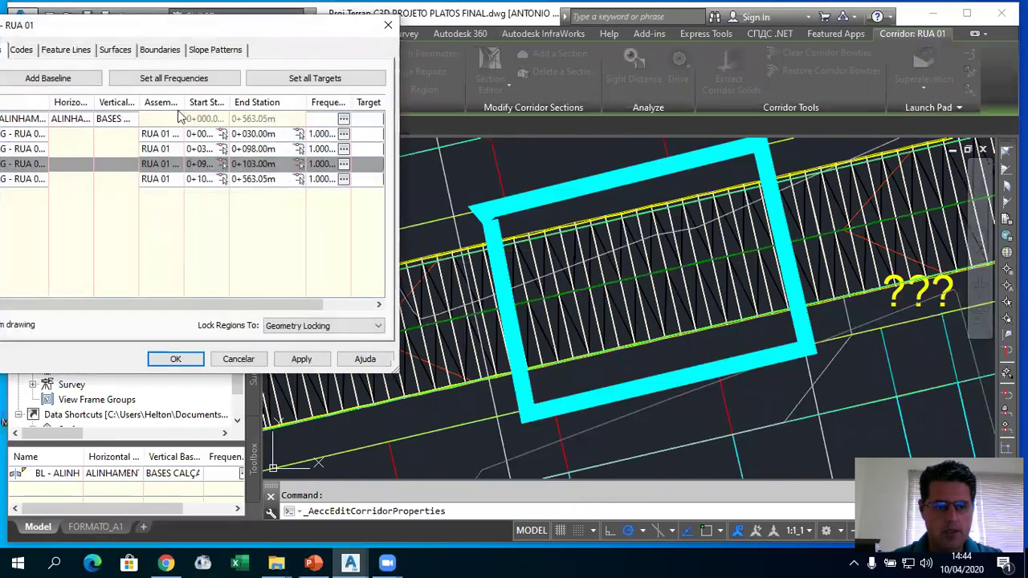
drag(196, 27, 283, 14)
click(100, 165)
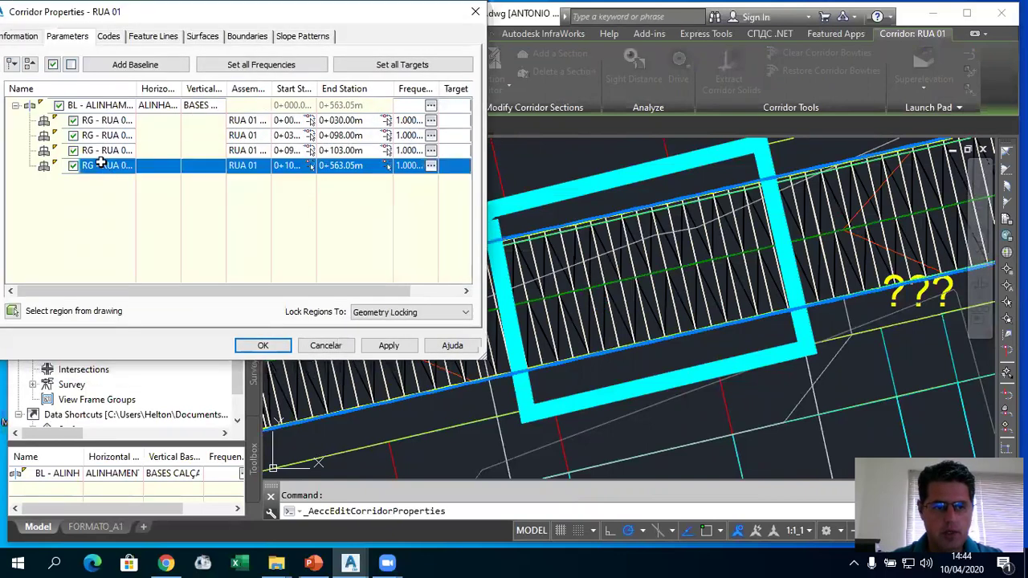
click(102, 151)
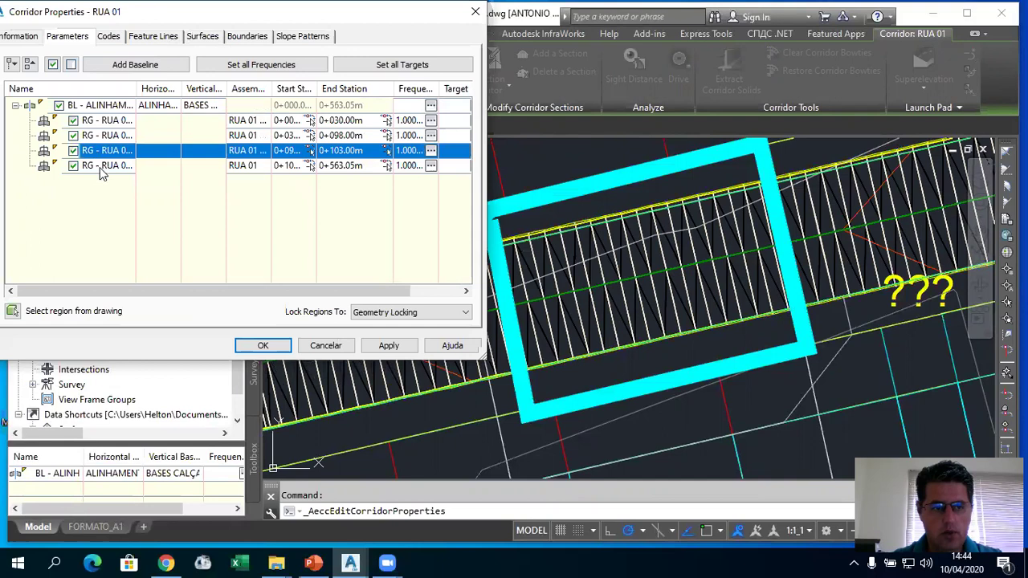
click(99, 166)
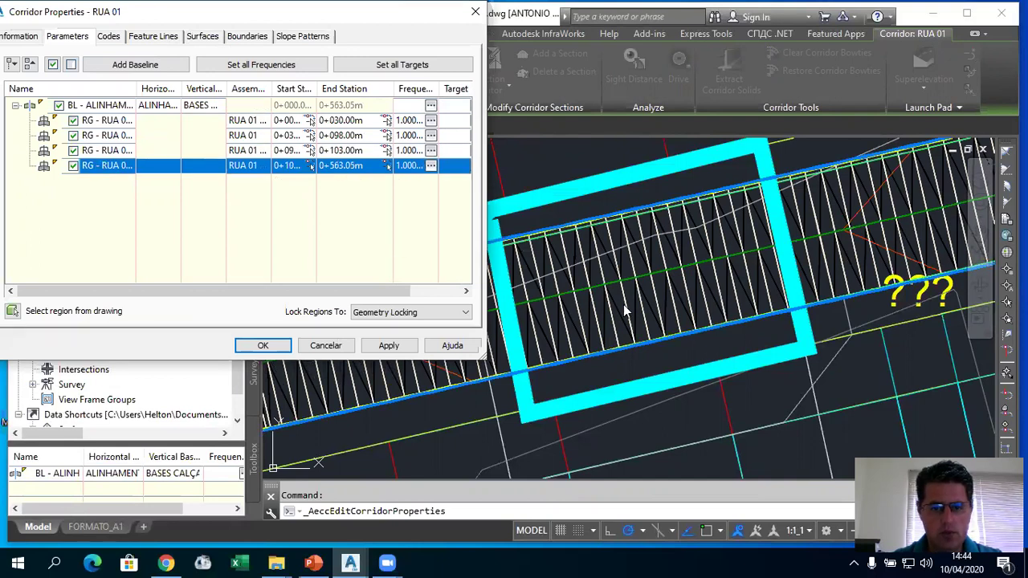
click(86, 121)
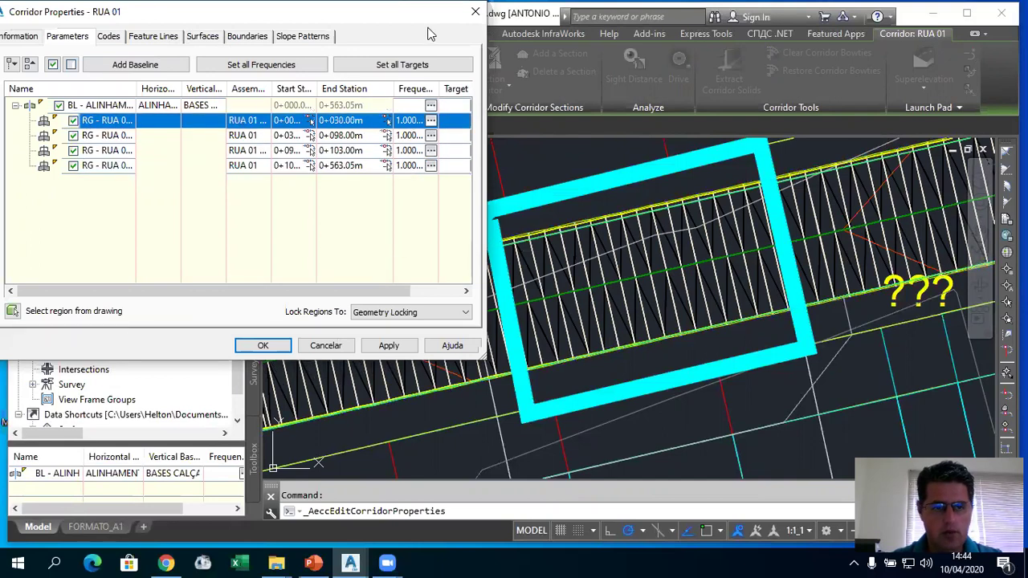
drag(80, 14, 213, 18)
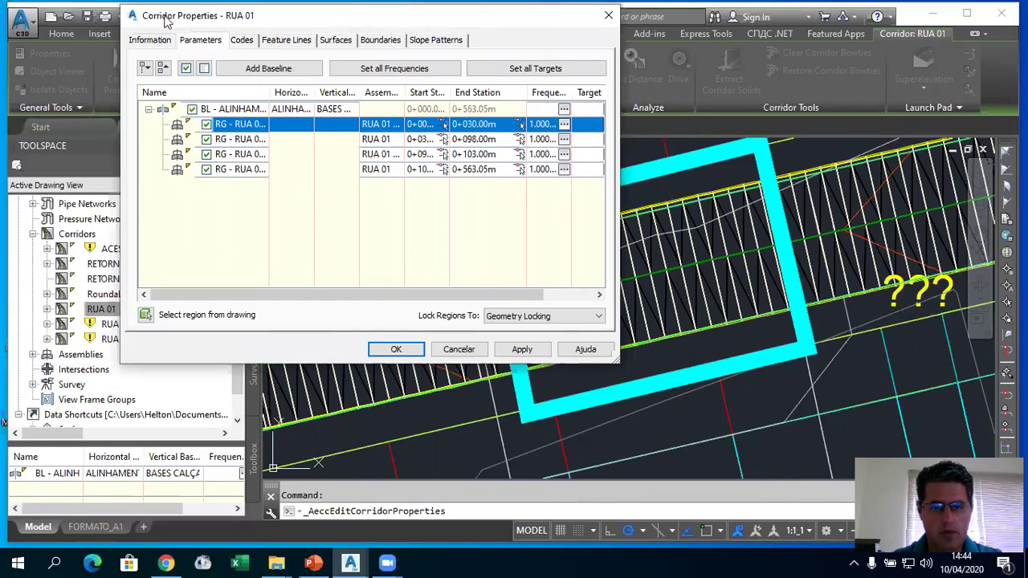
key(Escape)
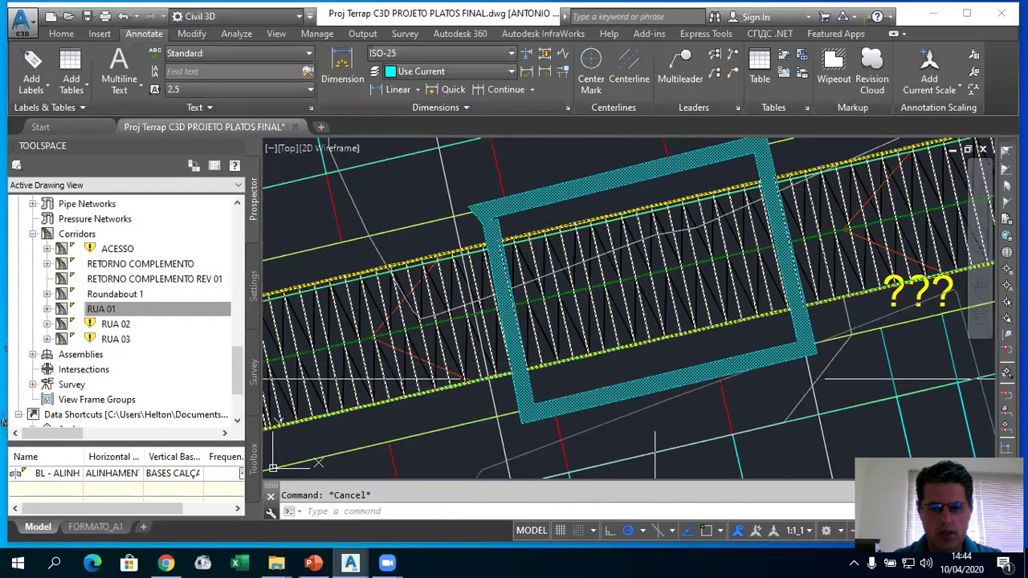
Step: Split RUA 01's region at both edges of the crossing, 0+172.88m and 0+187.80m
click(569, 332)
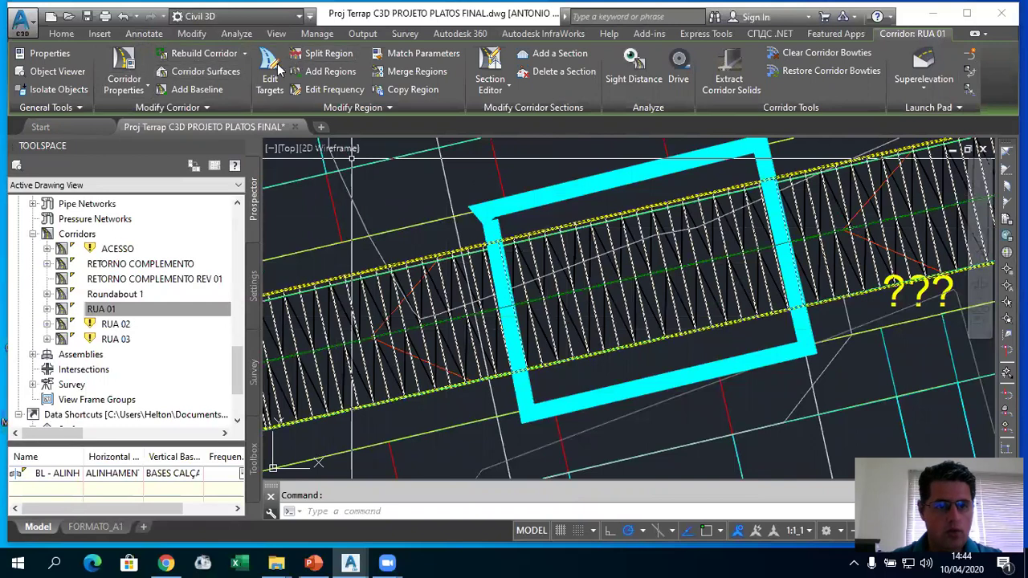
click(328, 53)
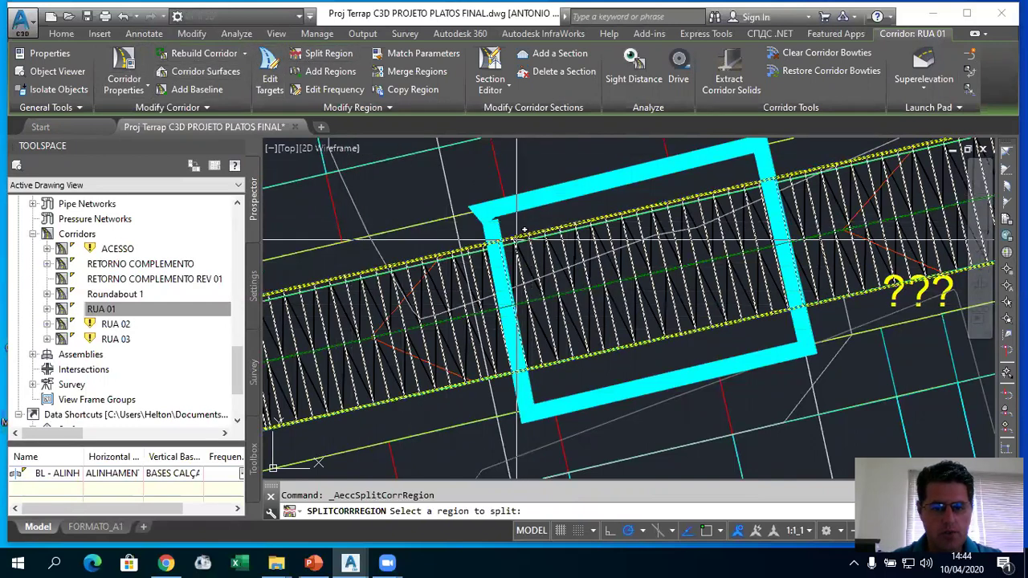
click(517, 303)
click(531, 302)
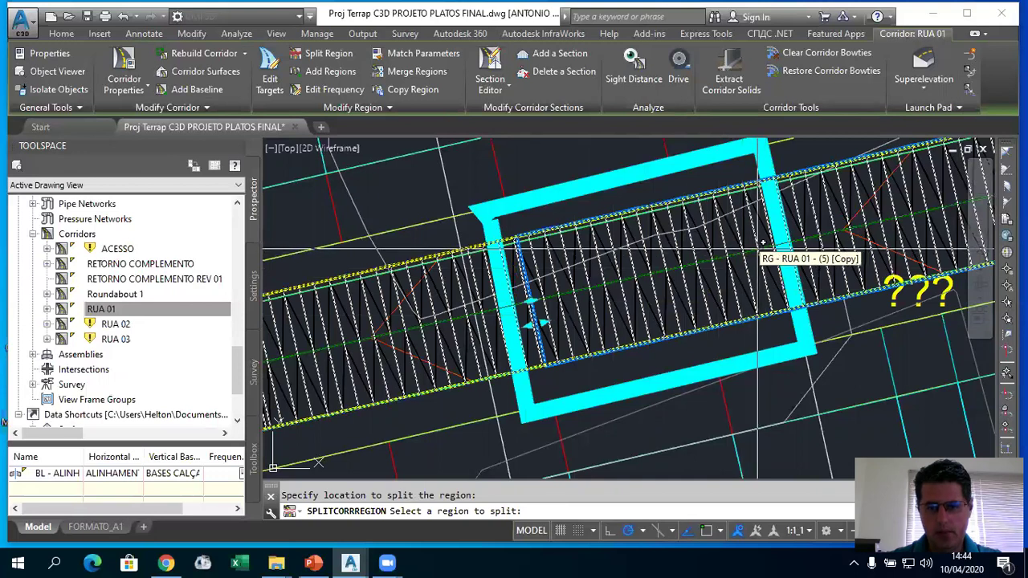
click(762, 257)
click(759, 257)
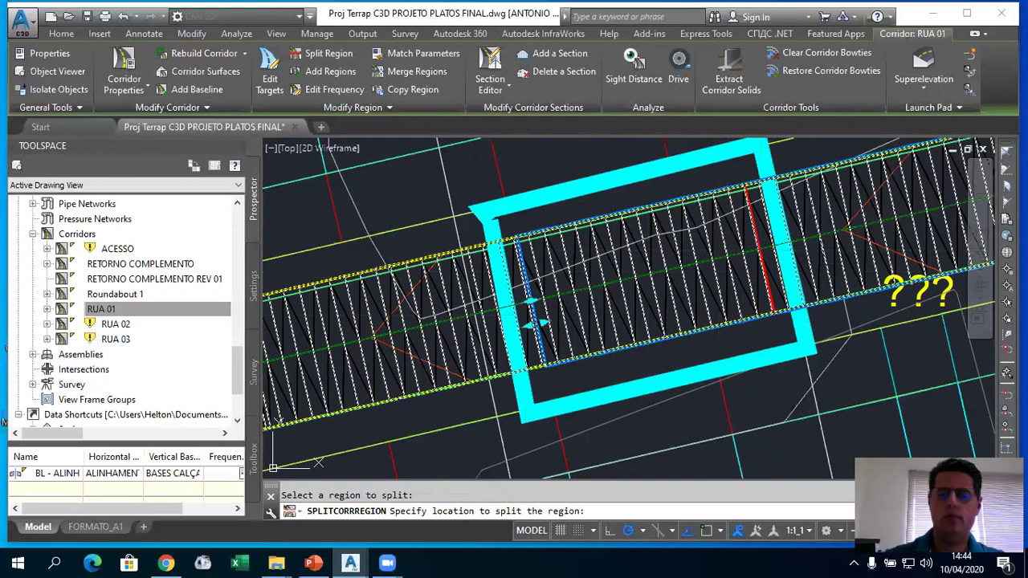
key(Return)
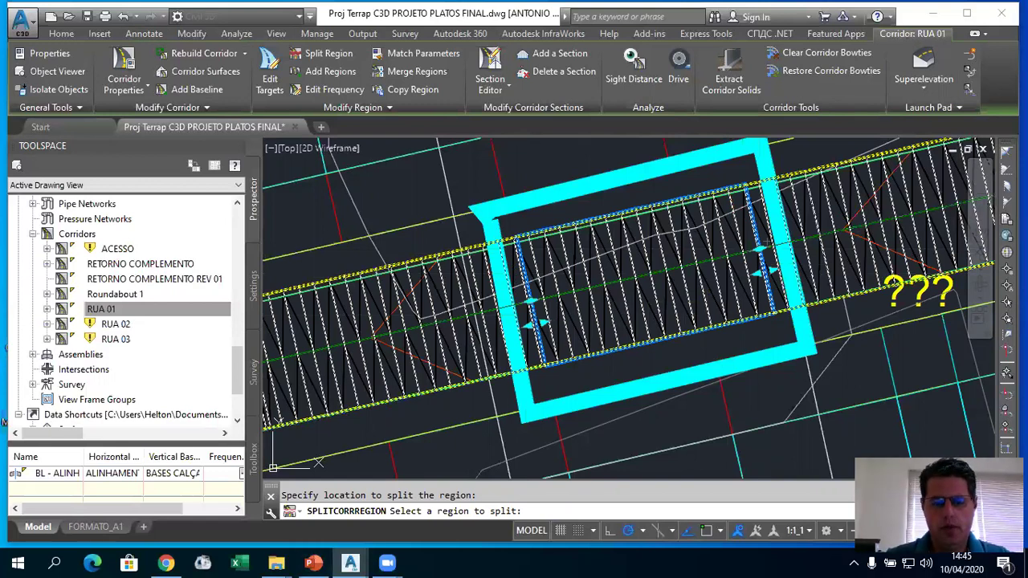
key(Escape)
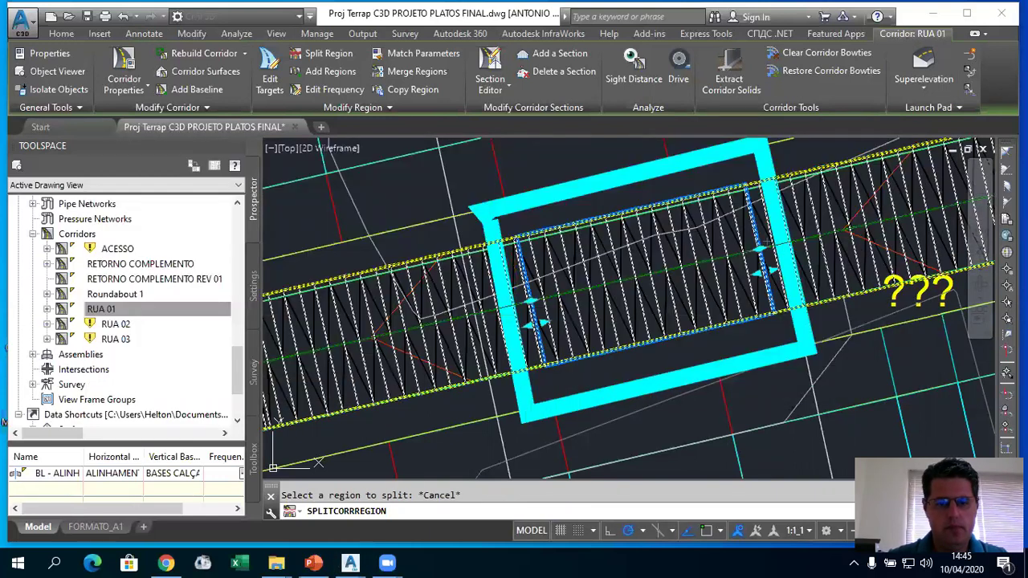
Step: Check the curb help page, dismiss it, and open corridor RUA 01's properties
key(alt+Tab)
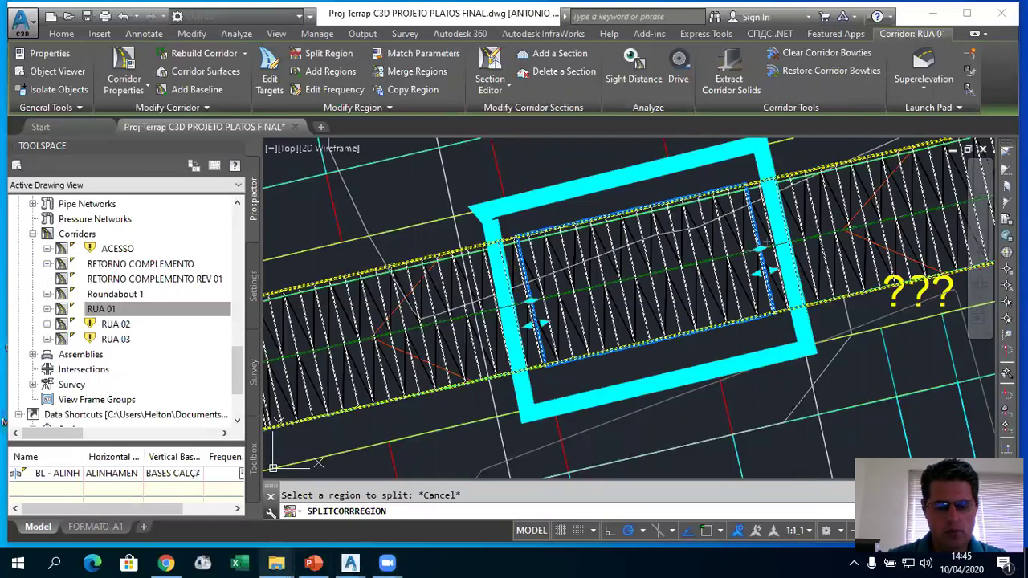
key(alt+Tab)
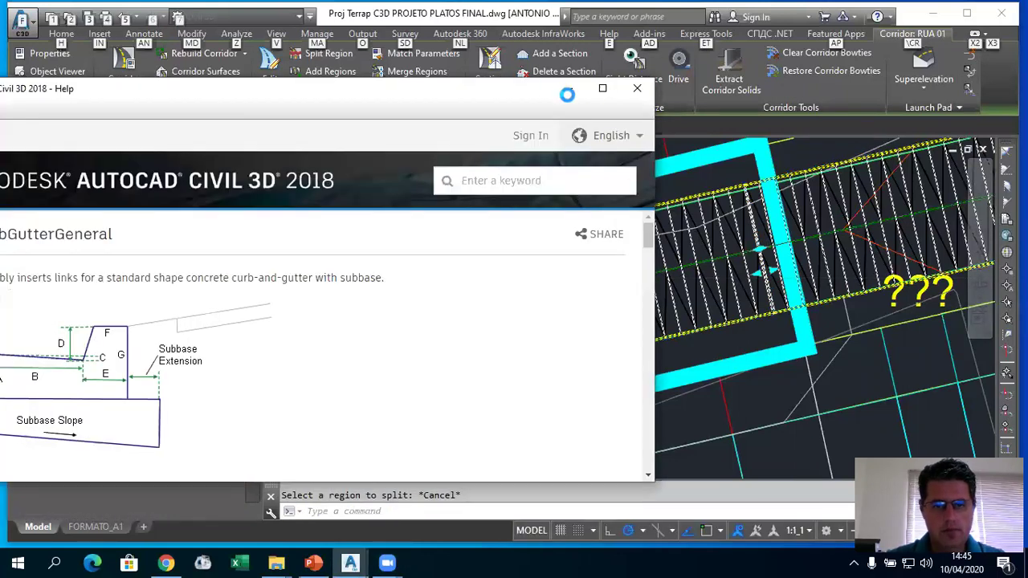
key(alt+Tab)
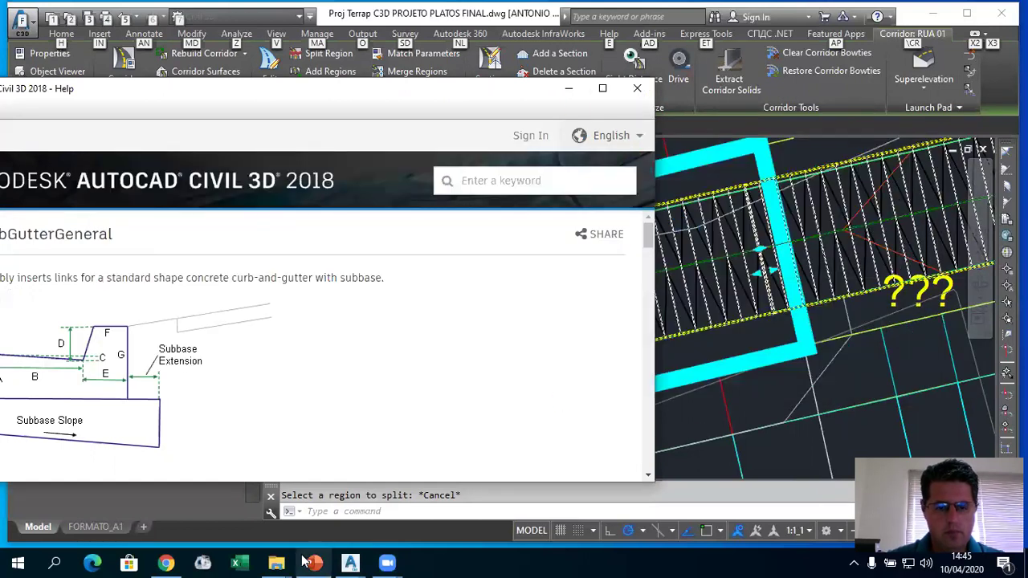
click(355, 562)
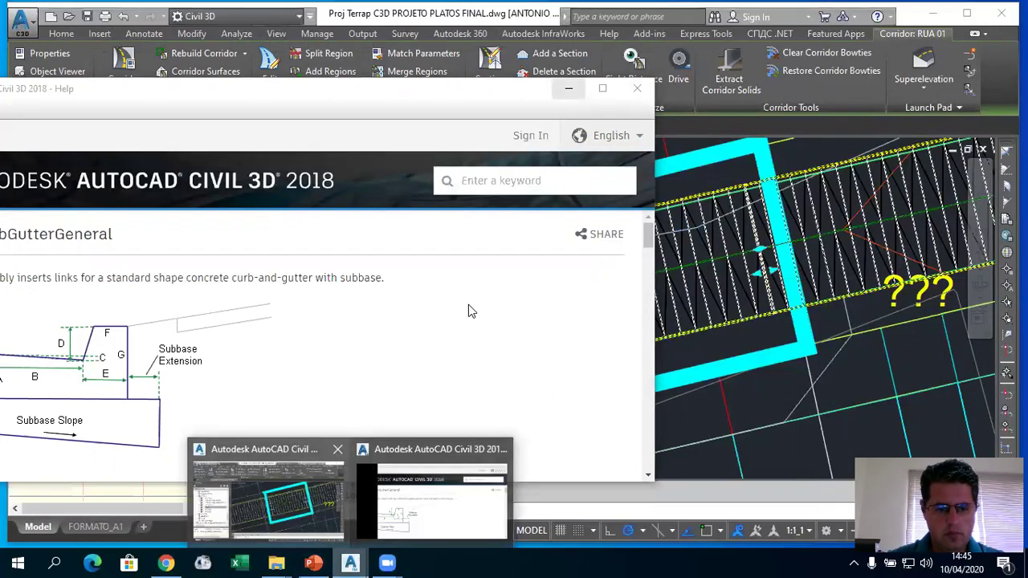
click(567, 90)
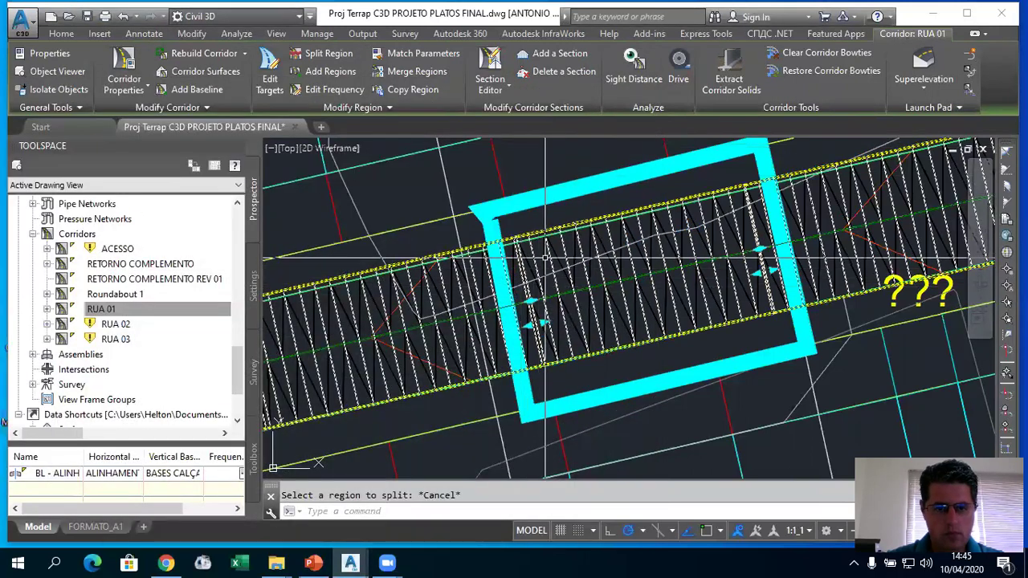
key(Escape)
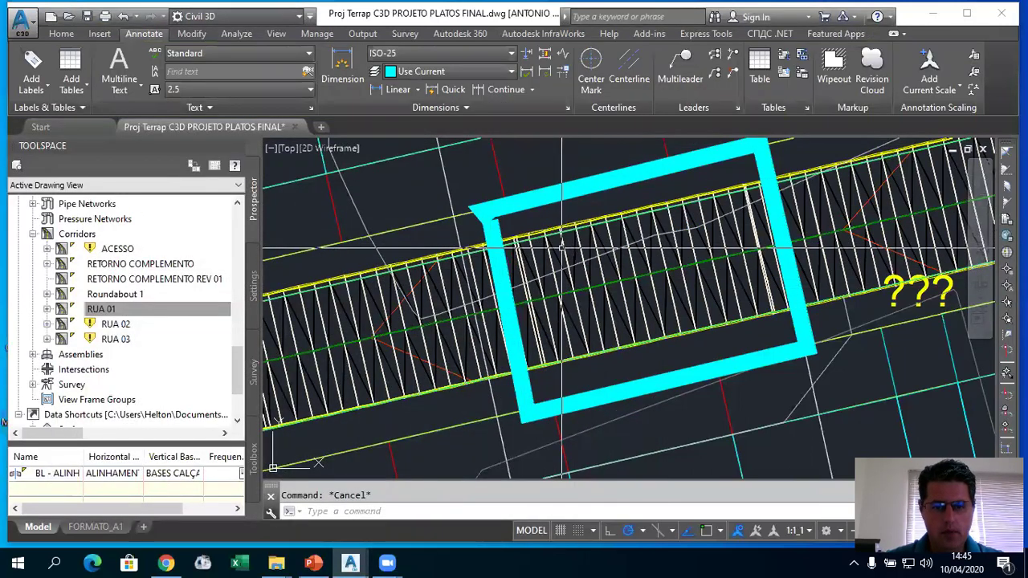
click(386, 345)
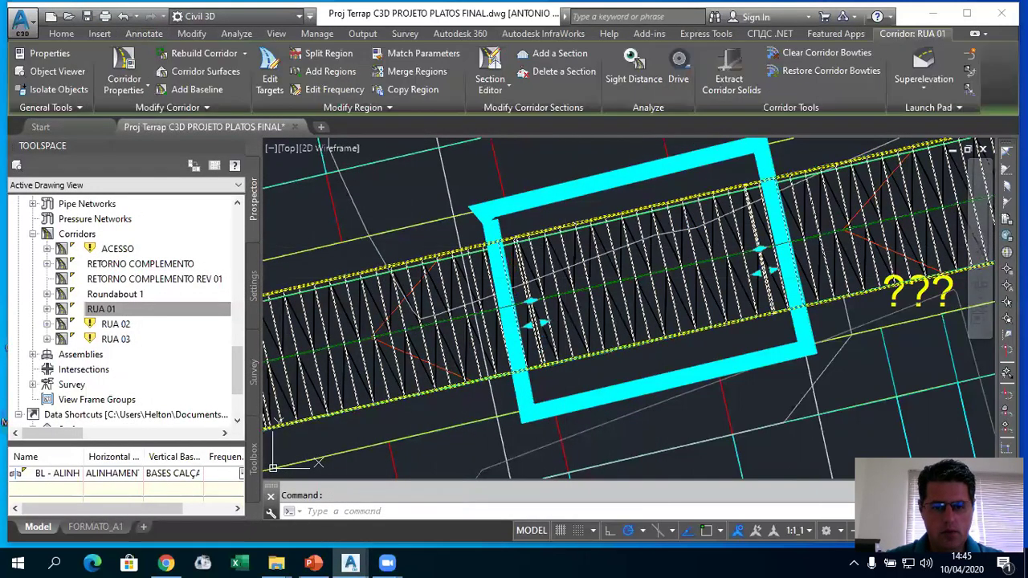
click(144, 73)
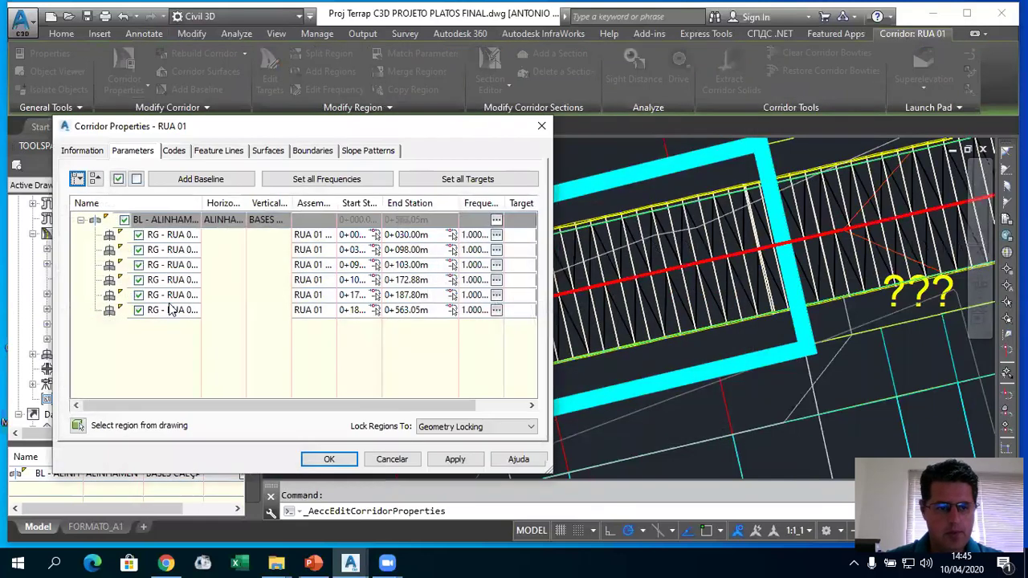
Step: Assign assembly RUA 01 (9) to the crossing region ending at 0+187.80m
click(165, 295)
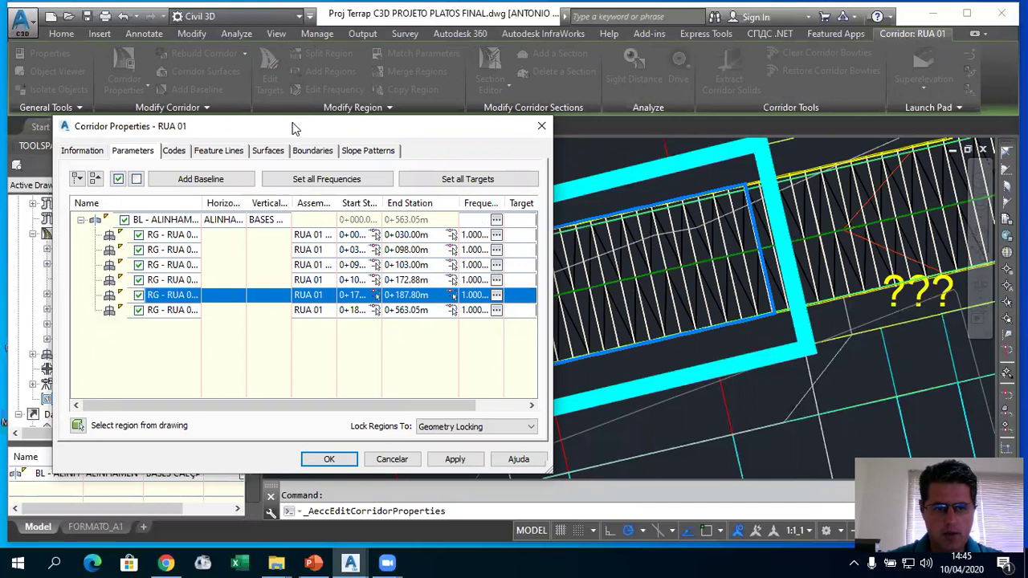
drag(294, 129, 276, 78)
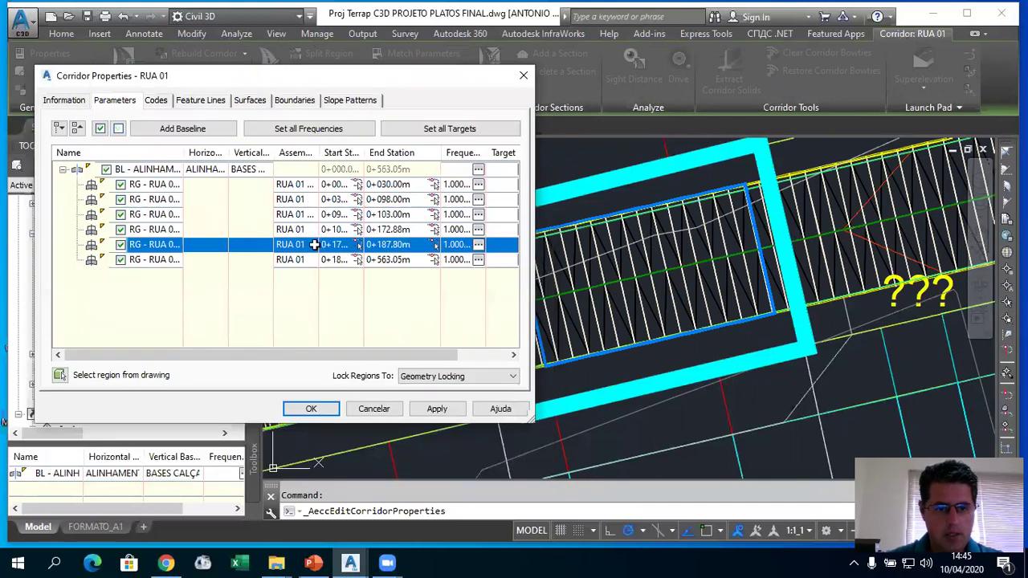
double_click(311, 245)
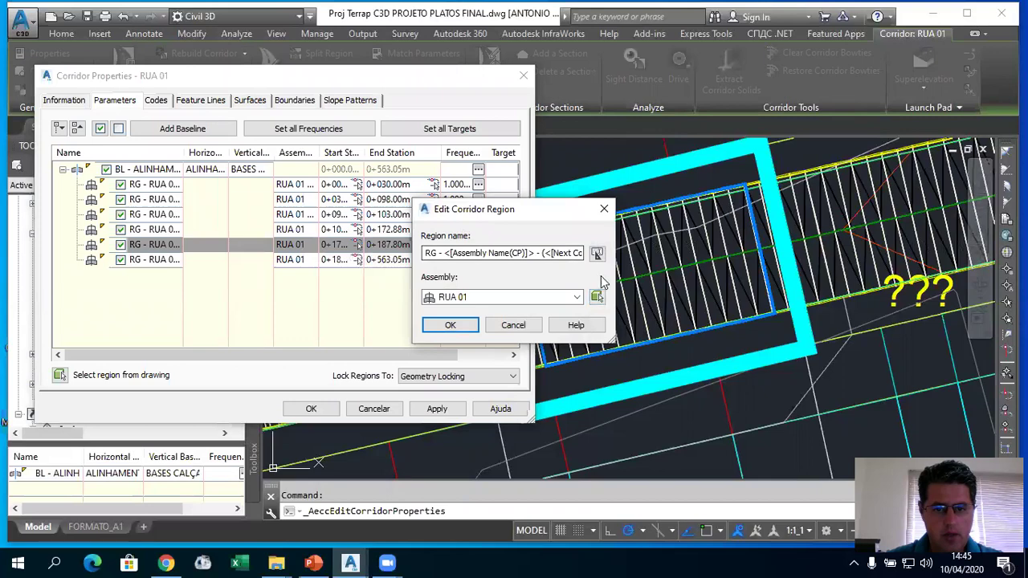
click(597, 297)
scroll(805, 263, down, 5)
scroll(805, 263, down, 4)
scroll(805, 263, down, 3)
scroll(805, 263, up, 4)
scroll(601, 321, up, 3)
scroll(631, 348, up, 3)
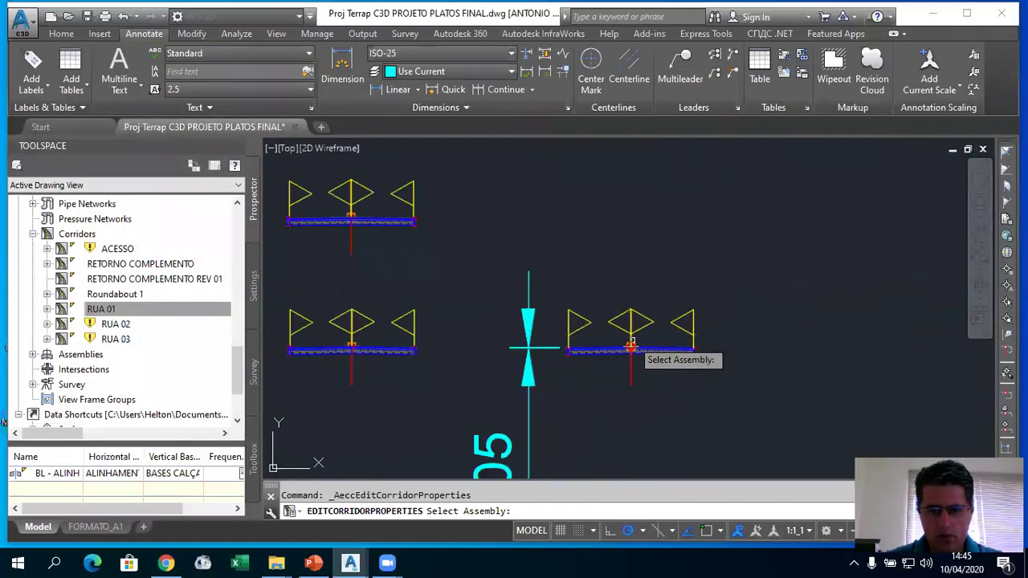
click(631, 348)
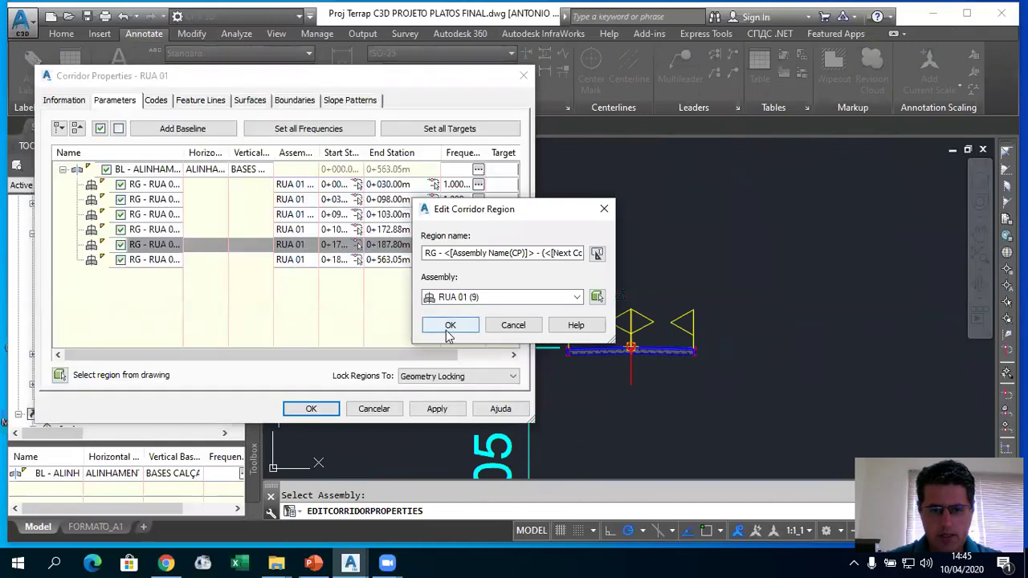
click(448, 329)
Step: Apply the change, rebuild corridor RUA 01, and close the corridor properties
click(434, 412)
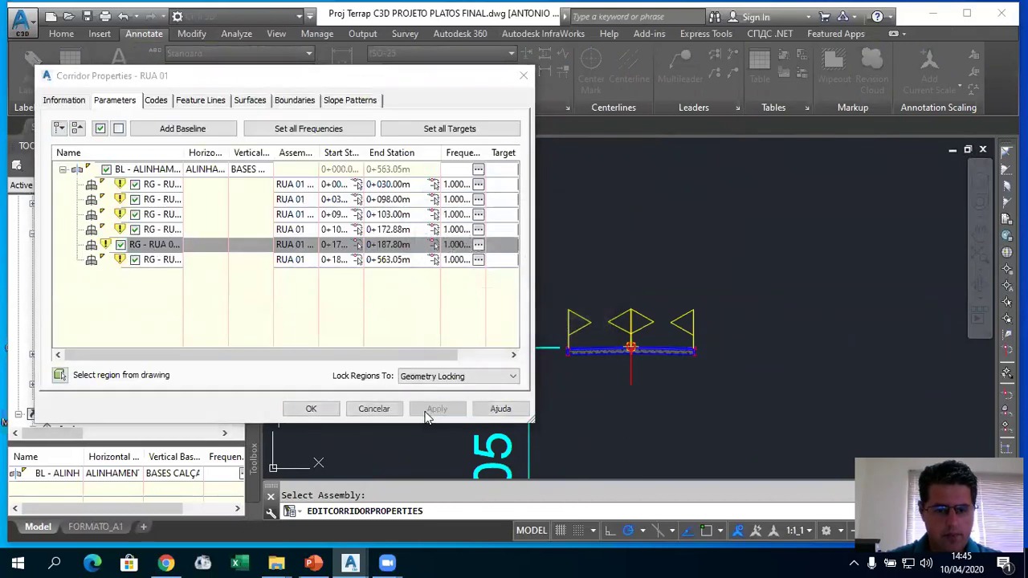
click(399, 253)
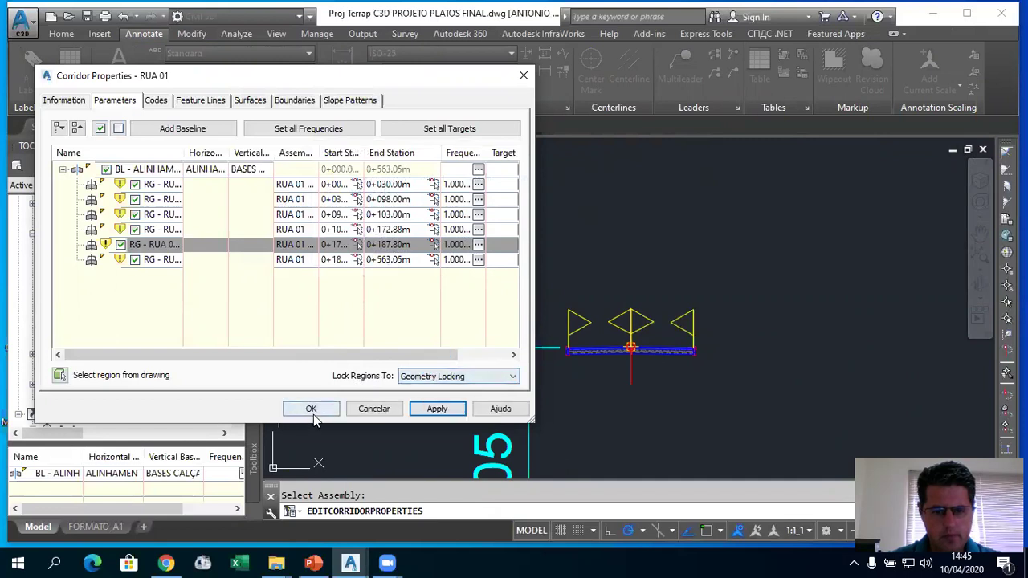
click(312, 409)
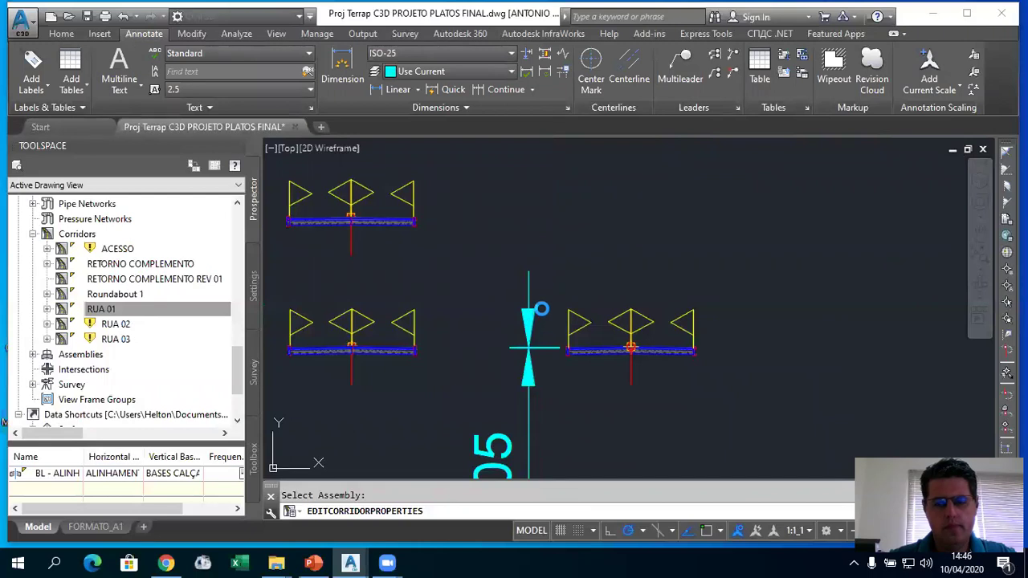
Step: Cancel the pending assembly pick and zoom around the site plan to the parking area
click(354, 563)
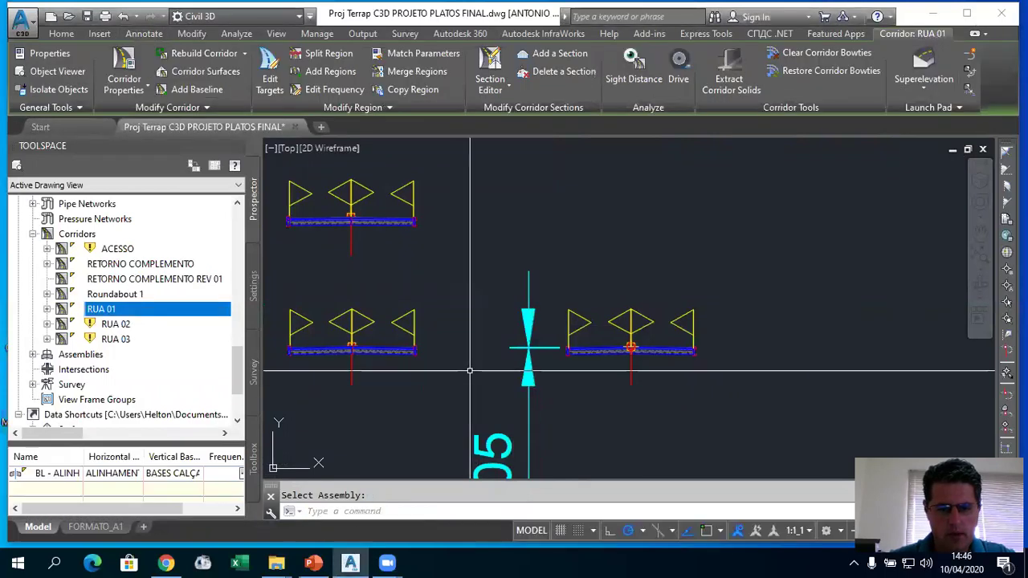
key(Escape)
scroll(600, 305, down, 8)
scroll(601, 304, up, 5)
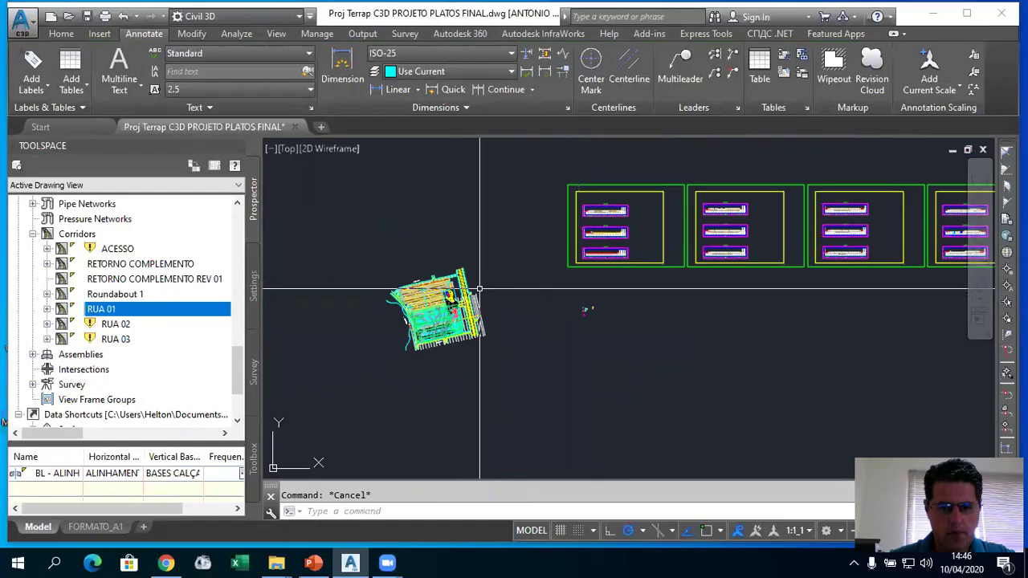
scroll(399, 347, up, 4)
scroll(399, 346, up, 3)
scroll(399, 347, down, 5)
scroll(528, 303, up, 3)
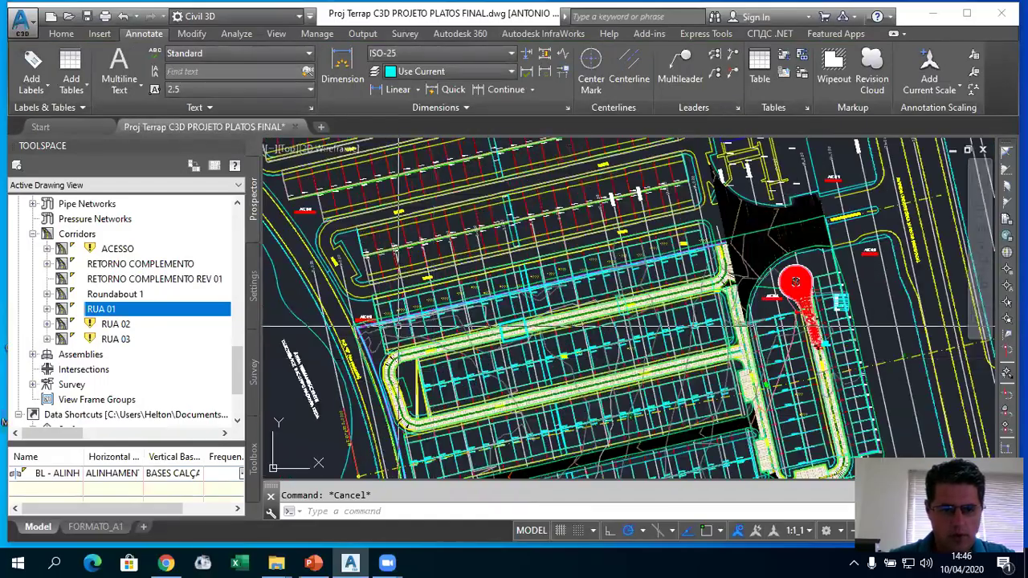
scroll(528, 302, up, 2)
scroll(527, 303, up, 2)
scroll(528, 302, down, 5)
scroll(530, 313, up, 2)
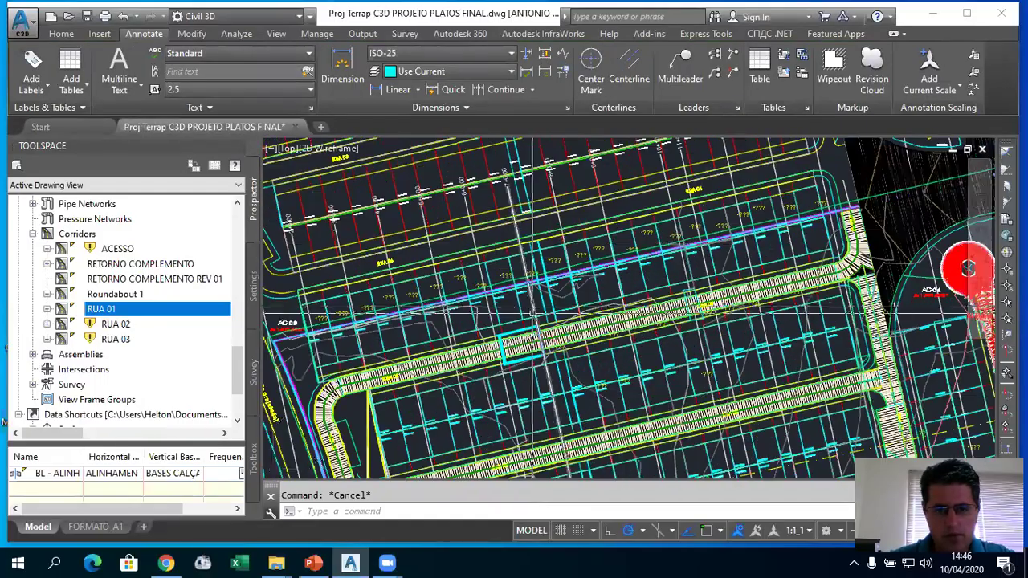
scroll(534, 325, up, 3)
scroll(534, 325, up, 1)
scroll(534, 325, down, 2)
scroll(534, 325, down, 2)
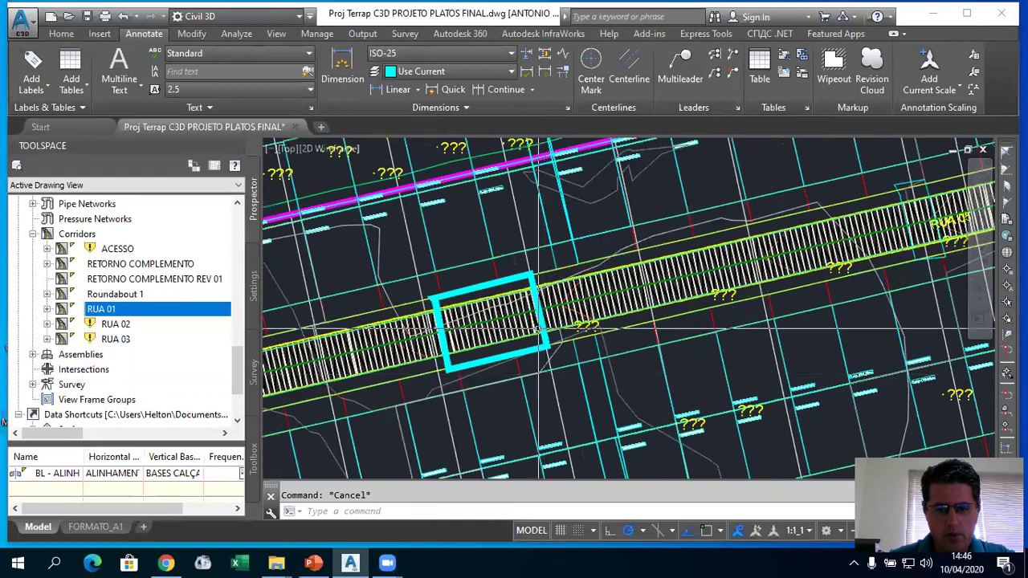
scroll(542, 360, down, 3)
scroll(543, 360, down, 4)
scroll(573, 414, up, 4)
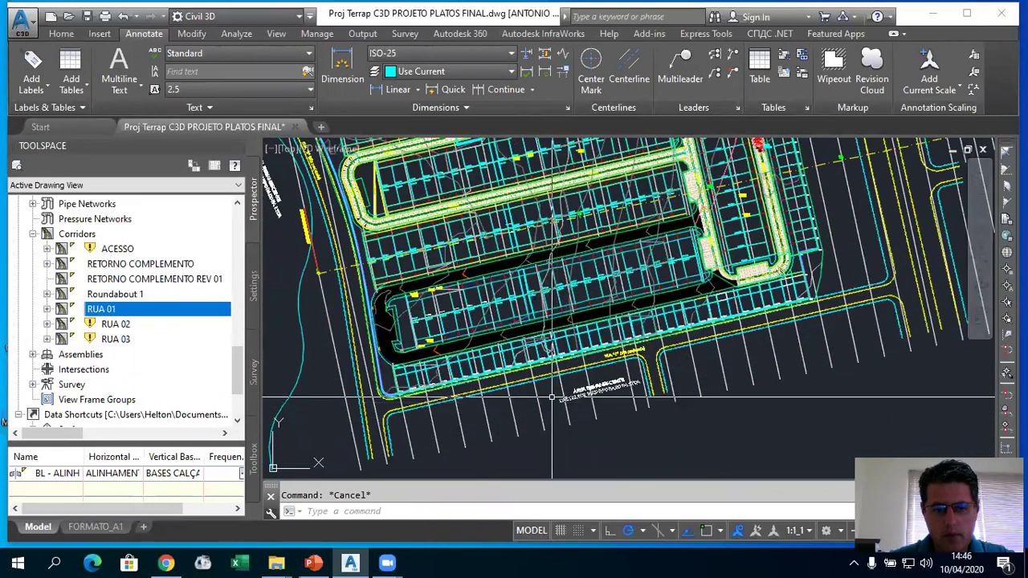
scroll(489, 257, down, 2)
scroll(489, 257, up, 2)
scroll(486, 249, up, 2)
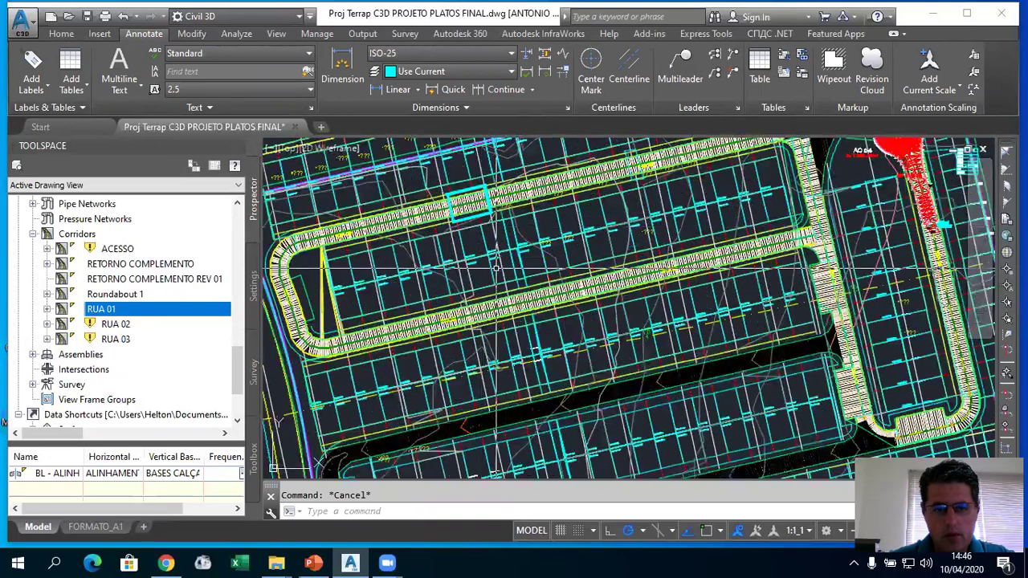
scroll(479, 228, down, 5)
scroll(479, 225, up, 2)
scroll(478, 217, up, 1)
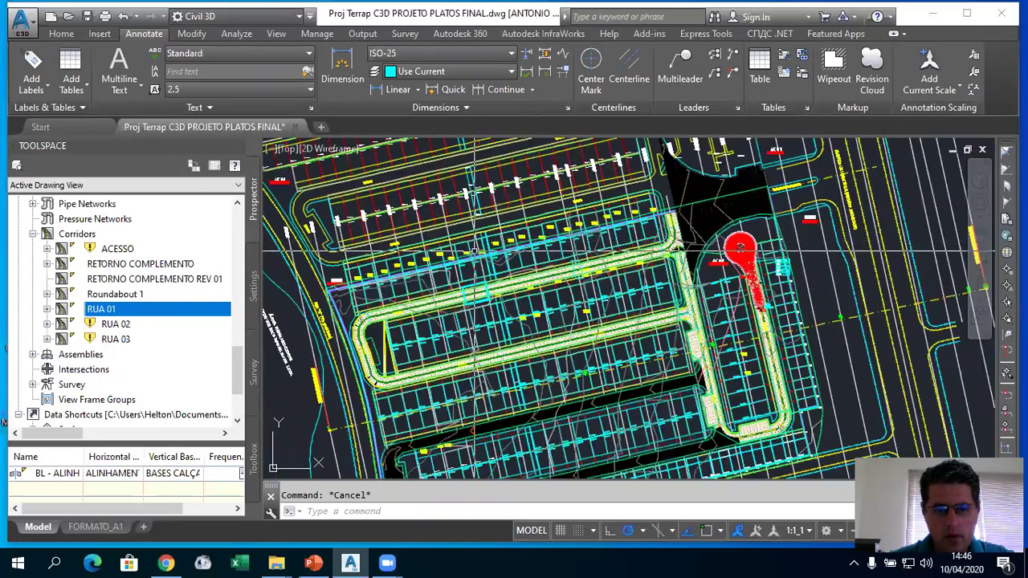
scroll(478, 209, up, 1)
Step: Select RUA 01's sample lines across the parking area, grab a grip, then cancel the stretch
click(472, 202)
key(Escape)
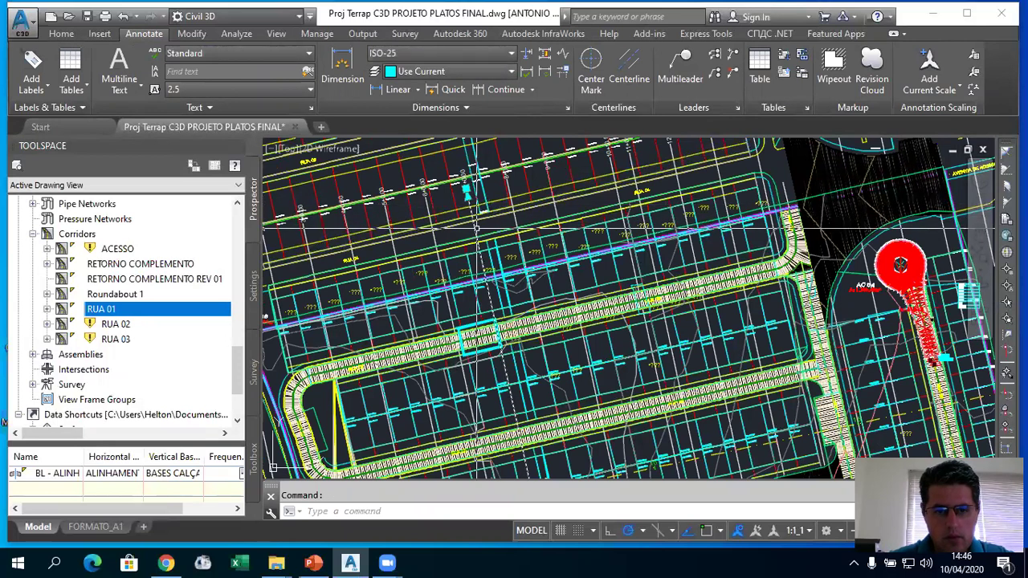
click(478, 225)
scroll(479, 218, up, 2)
scroll(479, 218, down, 2)
scroll(423, 209, down, 2)
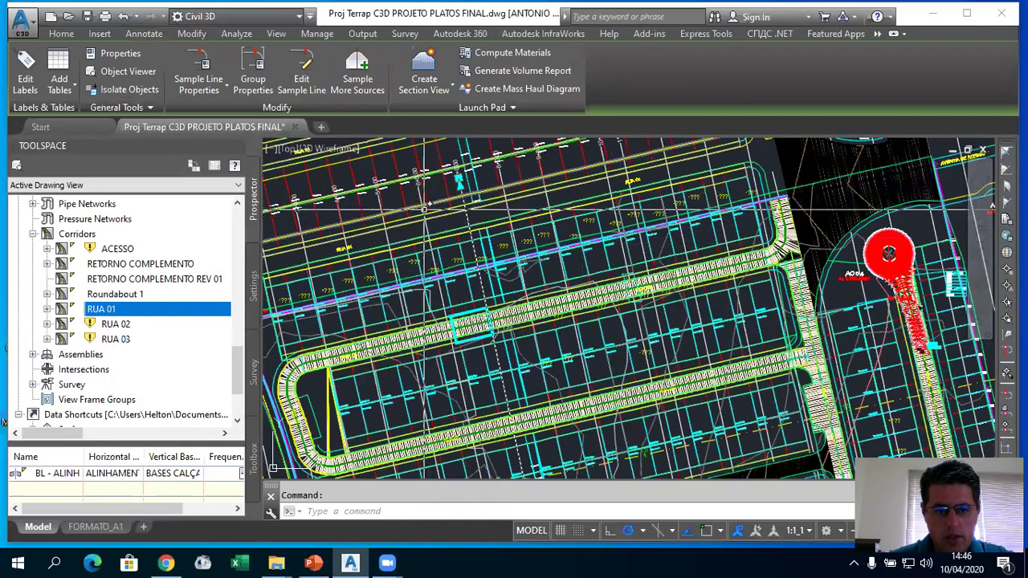
key(Escape)
click(466, 334)
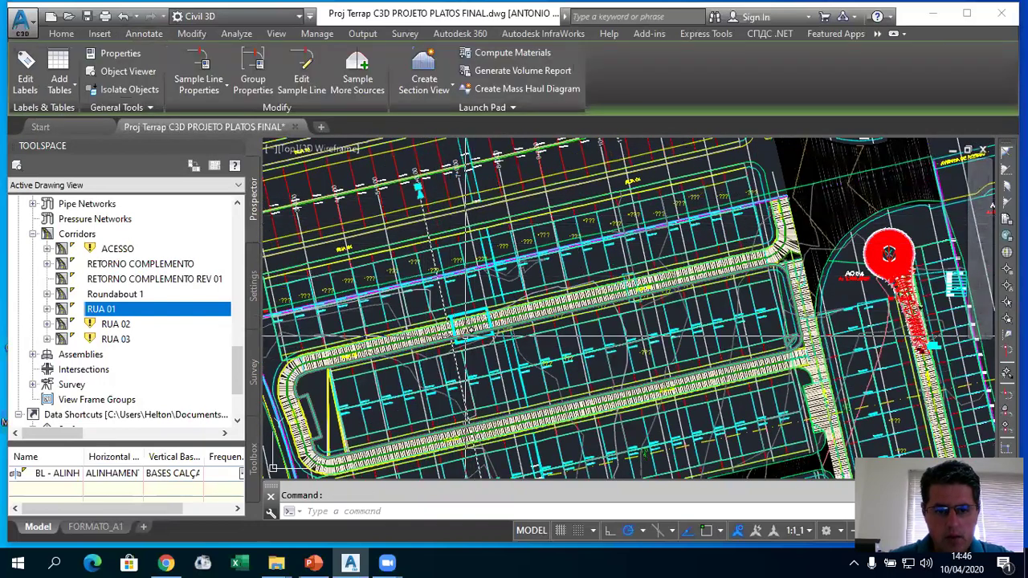
scroll(465, 337, up, 1)
scroll(464, 337, down, 1)
scroll(458, 371, down, 2)
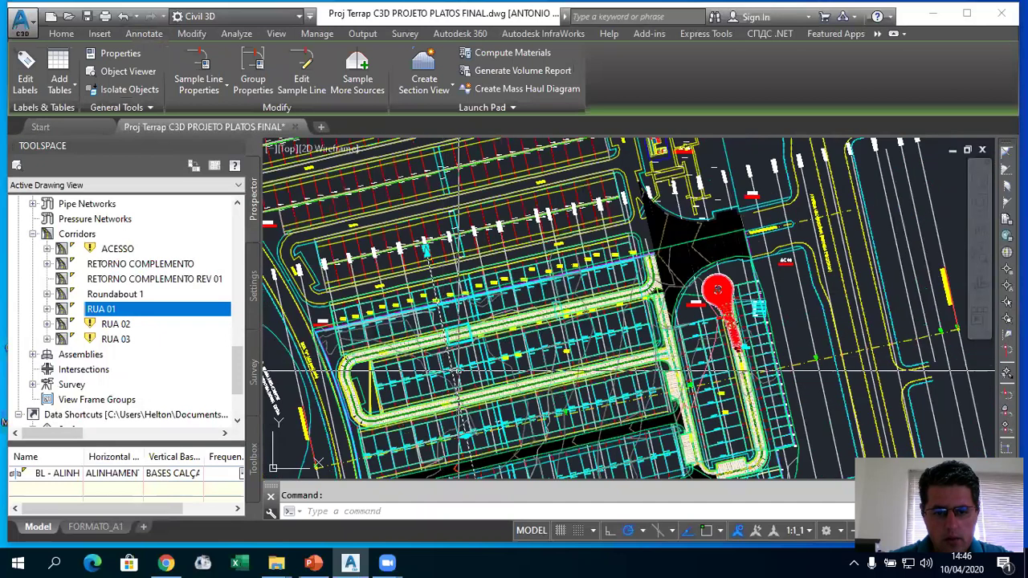
click(474, 433)
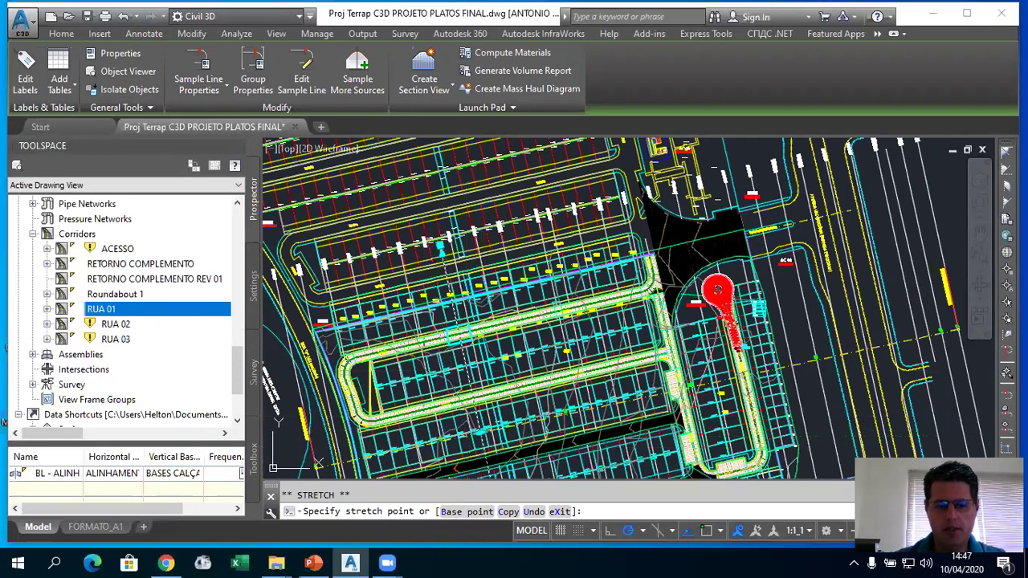
key(Escape)
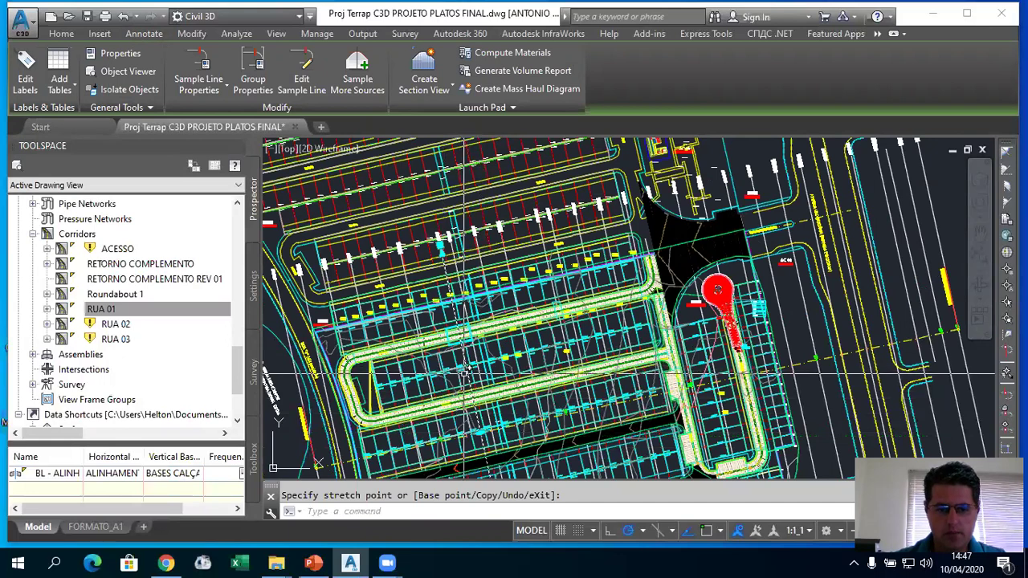
Step: Release the sample line and zoom in on the curb end of cross-section 6+11.44
key(Escape)
scroll(439, 241, up, 5)
scroll(439, 241, up, 3)
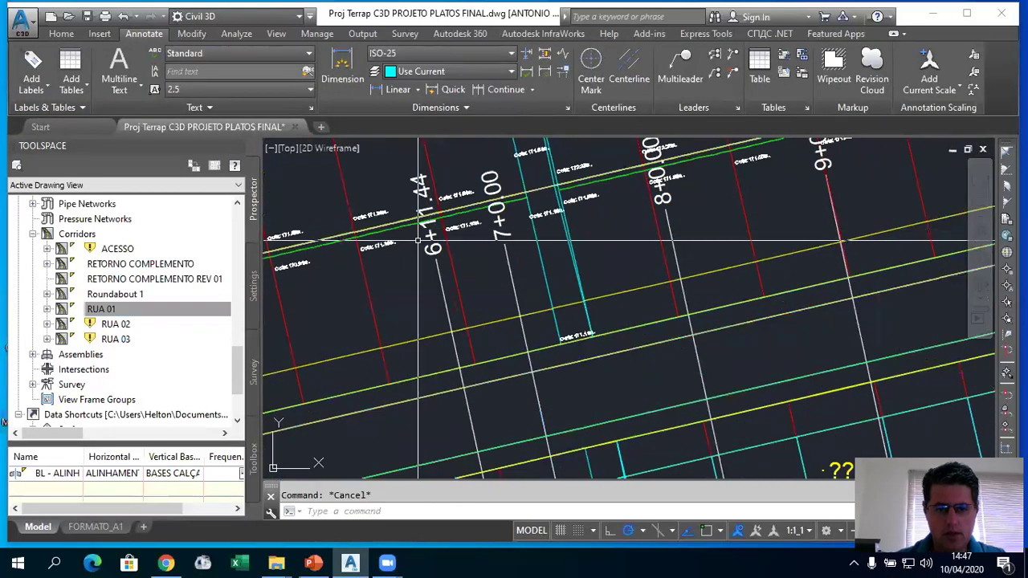
scroll(418, 241, down, 3)
scroll(602, 238, down, 4)
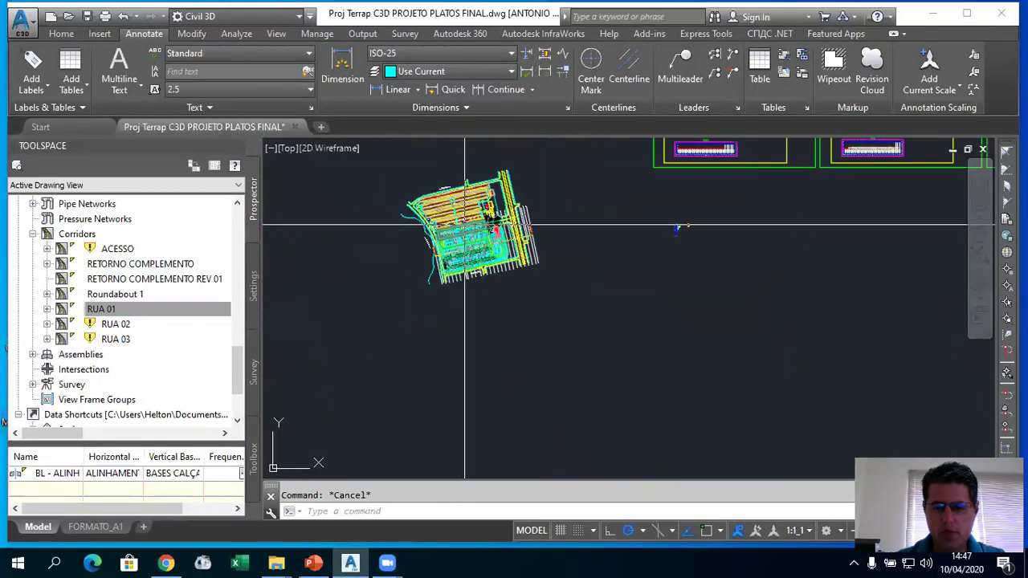
scroll(602, 238, down, 3)
scroll(603, 204, up, 4)
scroll(602, 204, up, 3)
scroll(602, 204, up, 3)
scroll(579, 233, down, 5)
scroll(493, 257, up, 3)
scroll(493, 273, up, 3)
scroll(477, 294, down, 5)
scroll(480, 298, up, 2)
scroll(502, 318, up, 3)
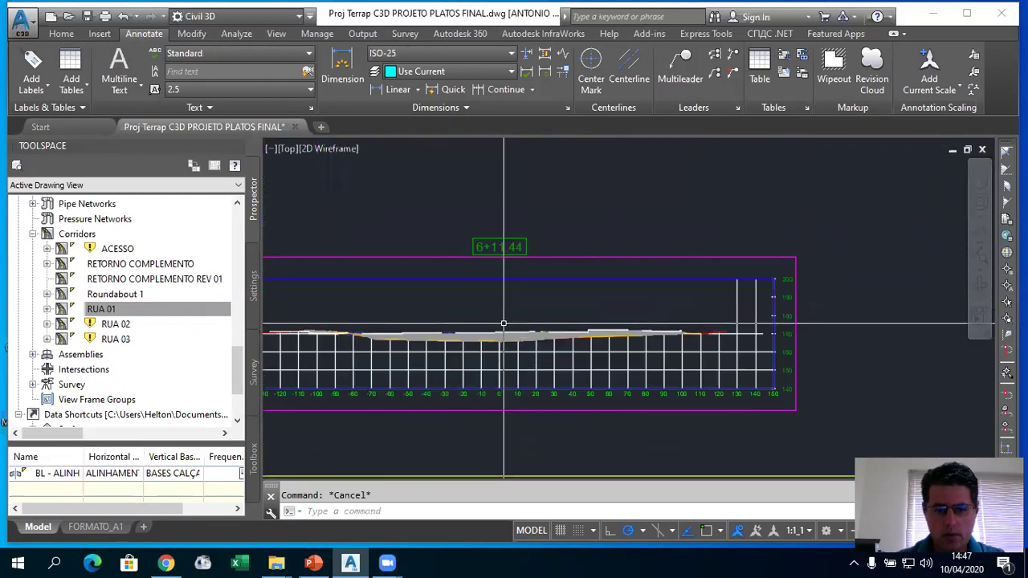
scroll(499, 323, up, 2)
scroll(546, 340, up, 2)
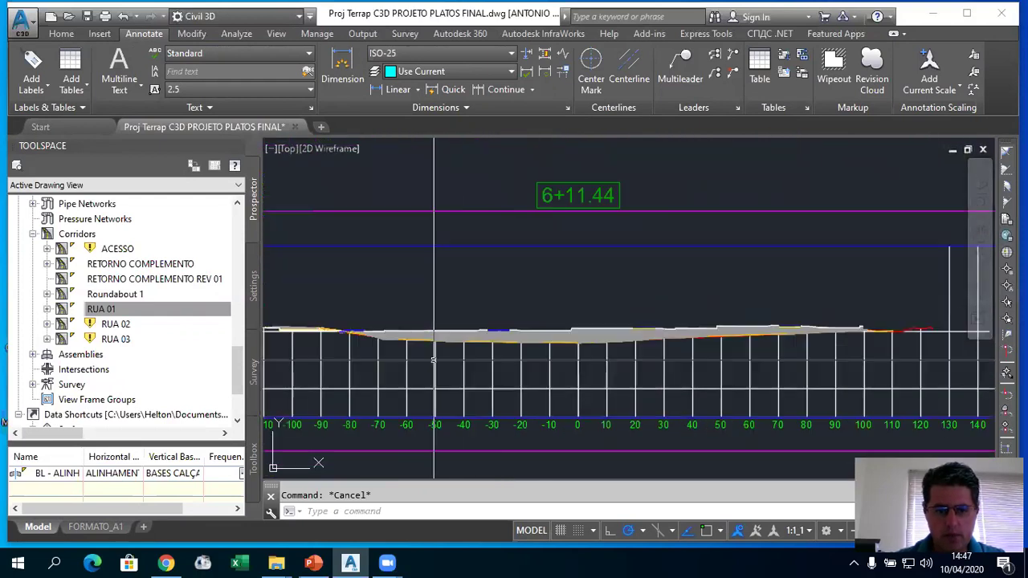
scroll(351, 346, up, 3)
scroll(351, 345, up, 2)
scroll(350, 329, up, 2)
scroll(347, 313, down, 1)
scroll(345, 298, up, 2)
scroll(477, 299, up, 3)
scroll(478, 301, up, 3)
Step: Place a vertical linear dimension reading 0.05 across the first section's curb face
click(378, 95)
scroll(482, 304, up, 2)
scroll(485, 283, up, 2)
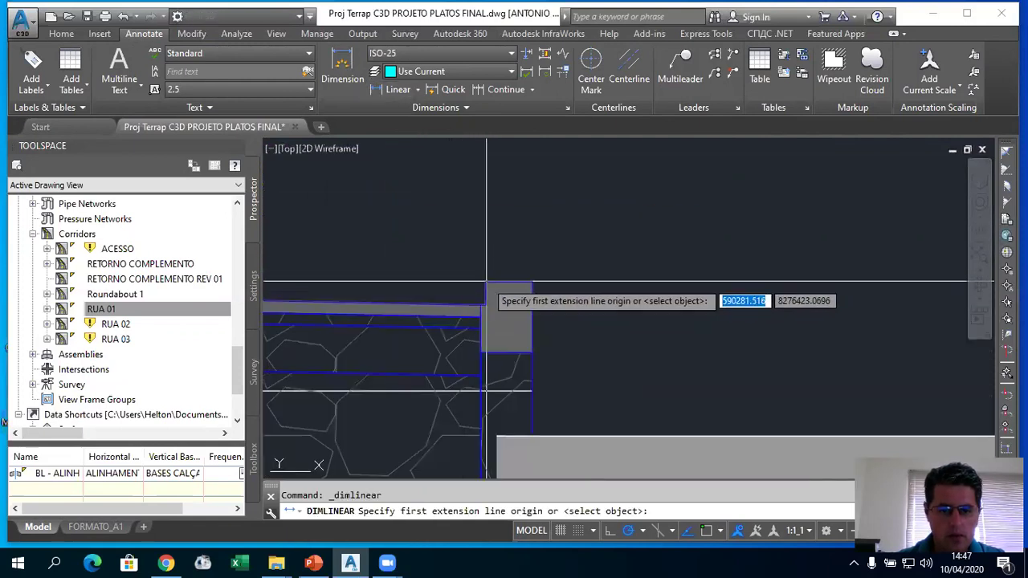
click(485, 286)
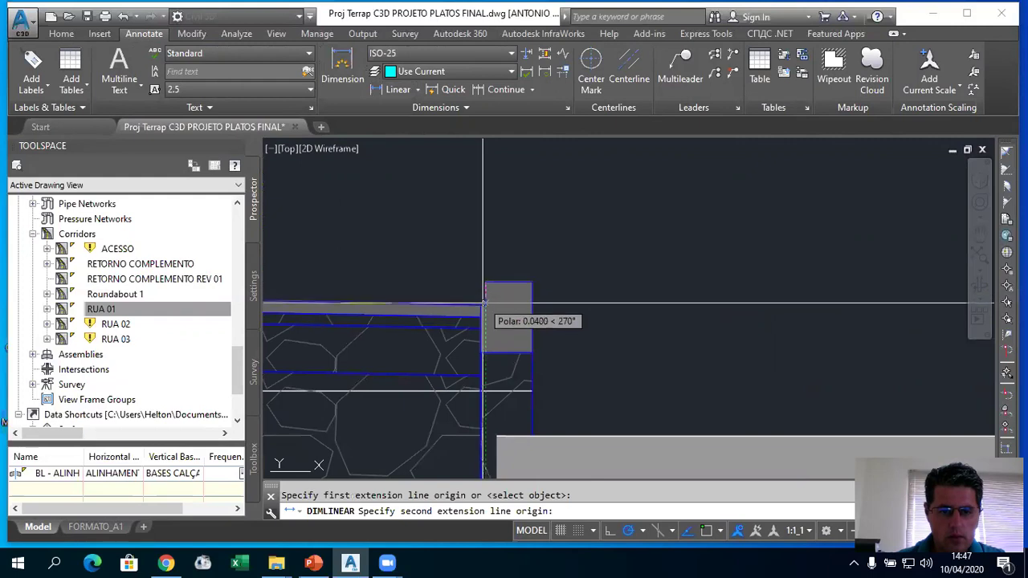
click(484, 305)
scroll(478, 305, up, 1)
scroll(469, 305, up, 1)
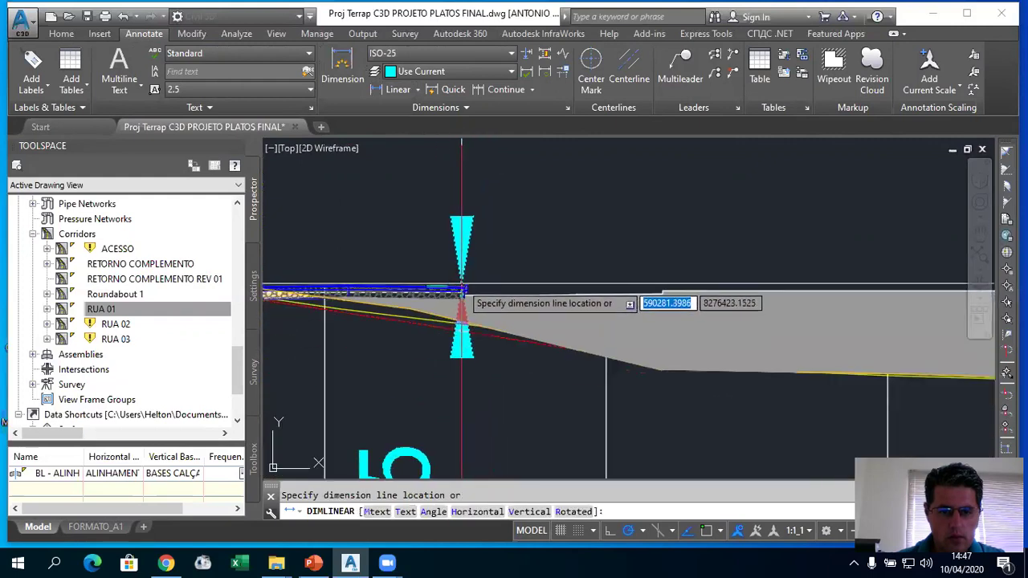
scroll(455, 304, up, 1)
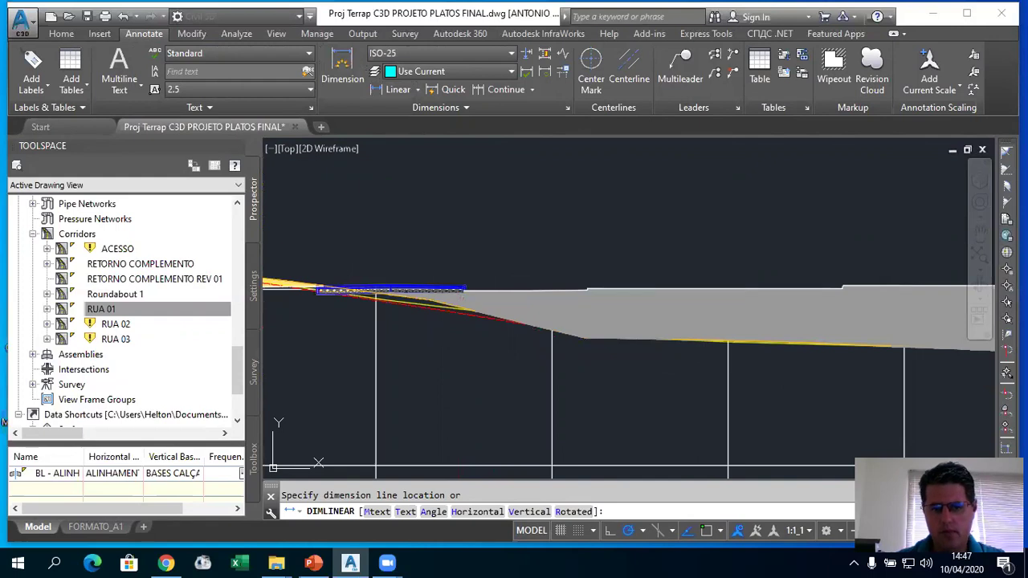
click(454, 293)
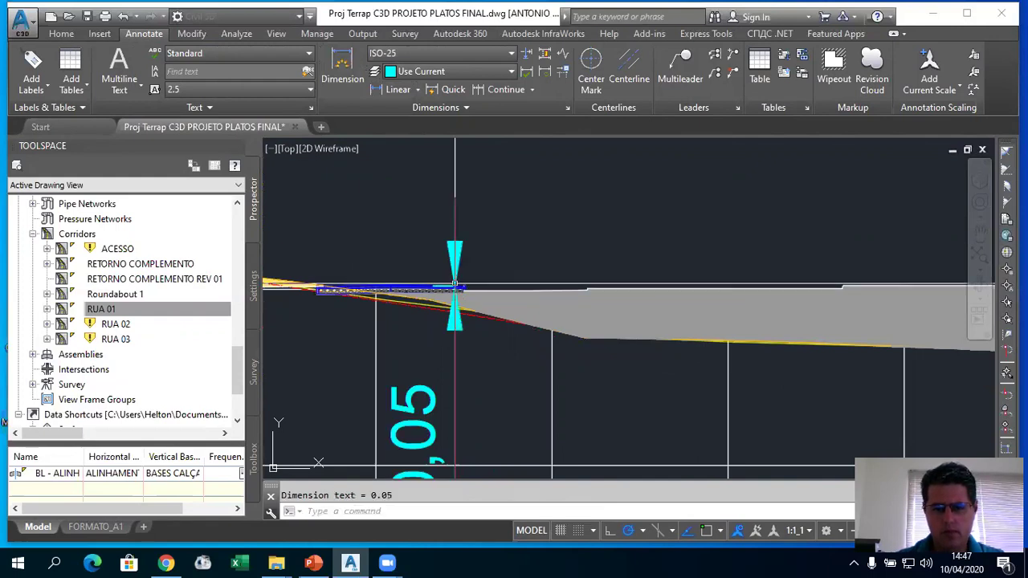
scroll(454, 289, down, 2)
scroll(474, 255, down, 2)
scroll(474, 255, down, 2)
scroll(613, 229, up, 1)
scroll(592, 401, up, 2)
scroll(570, 414, up, 1)
scroll(569, 413, down, 2)
scroll(505, 321, up, 2)
Step: Add a 0.1 linear dimension measuring the curb height on section 6+11.44
key(Escape)
scroll(429, 297, up, 2)
scroll(426, 296, up, 1)
scroll(356, 298, up, 2)
scroll(493, 252, down, 3)
scroll(530, 233, up, 3)
scroll(512, 274, up, 3)
scroll(511, 274, up, 3)
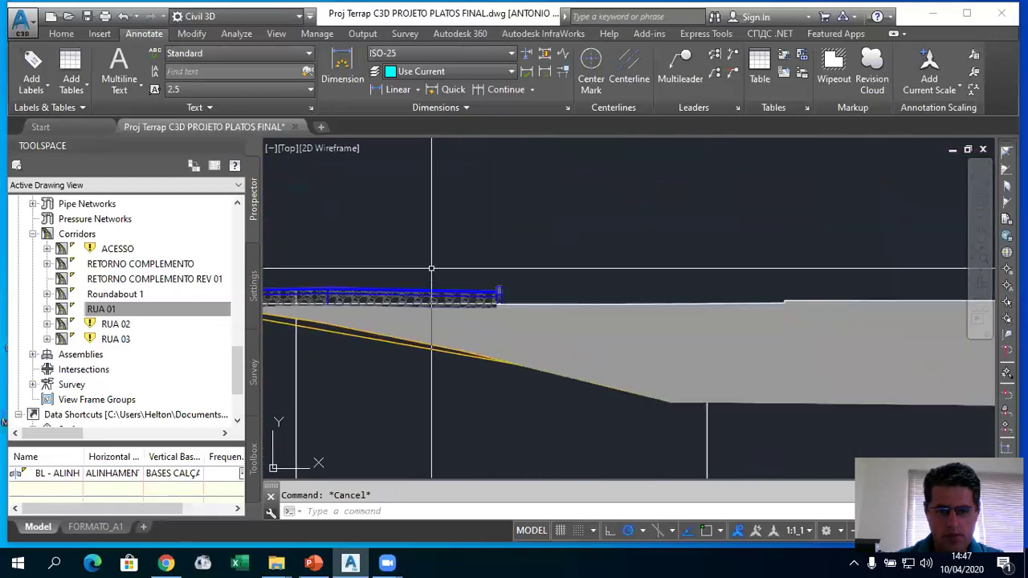
scroll(484, 313, up, 2)
click(397, 89)
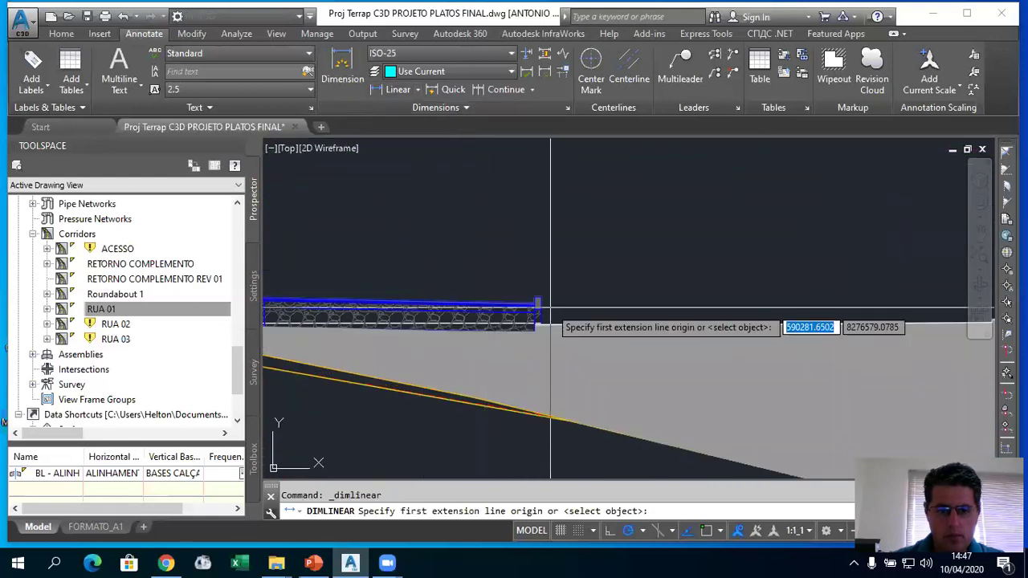
scroll(514, 313, up, 3)
click(474, 263)
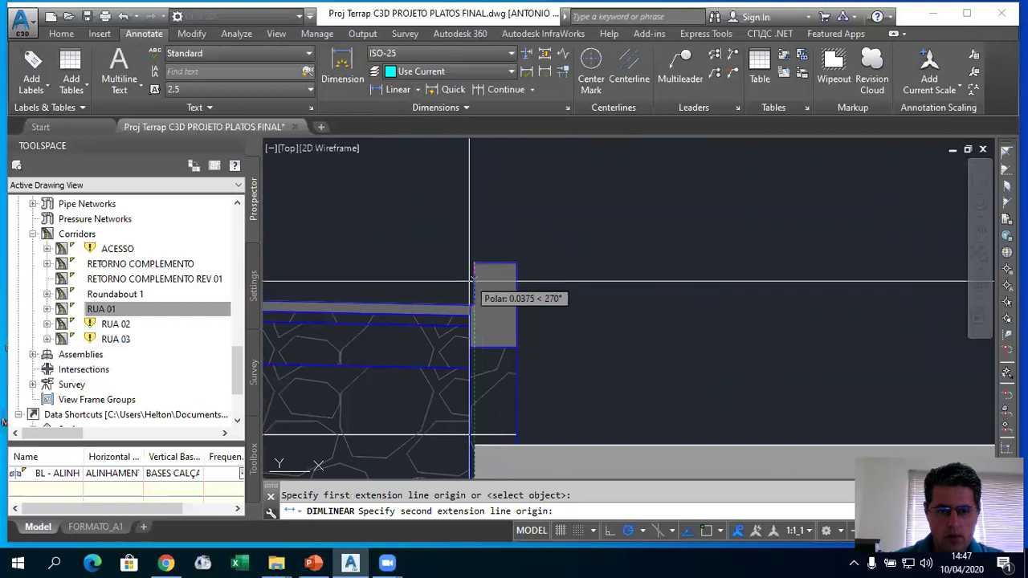
click(475, 301)
scroll(484, 257, down, 2)
scroll(484, 253, down, 2)
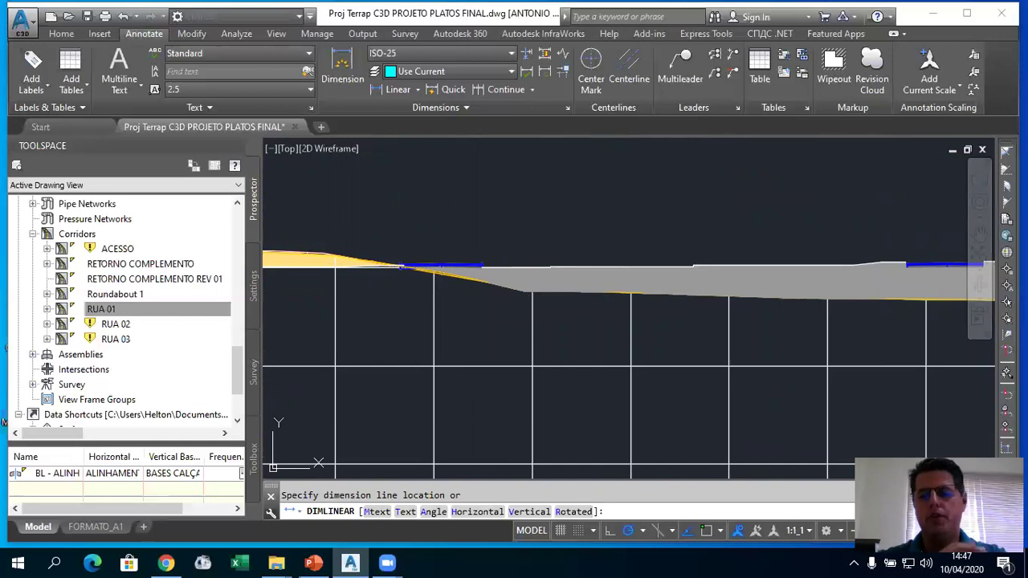
click(469, 273)
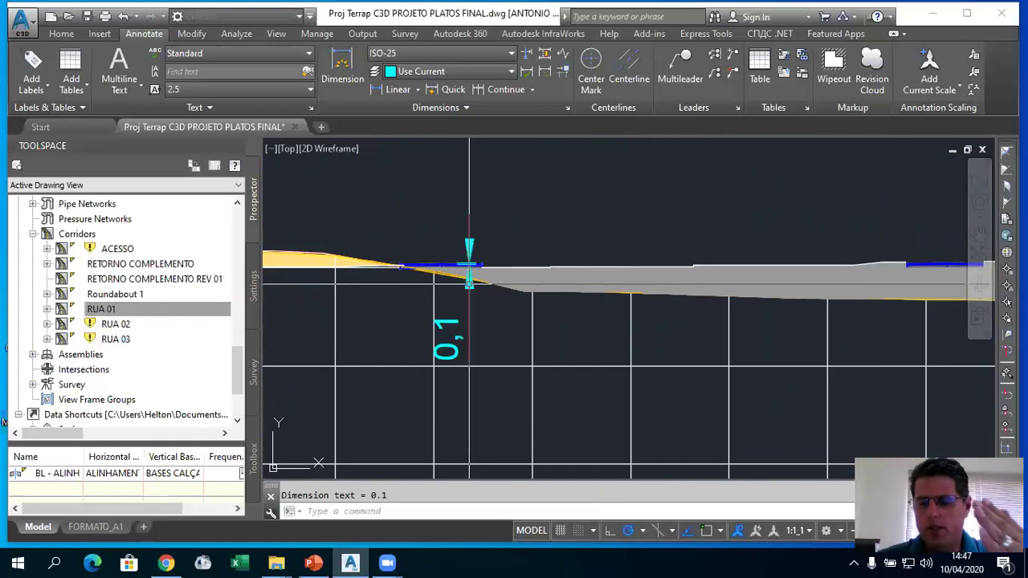
key(Escape)
scroll(525, 245, down, 2)
scroll(525, 245, down, 2)
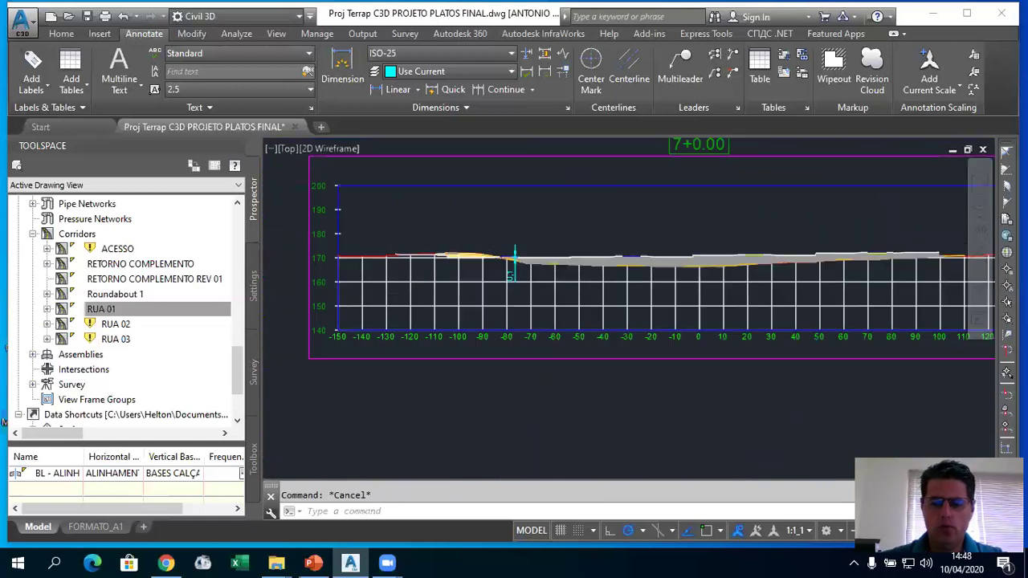
scroll(534, 246, down, 2)
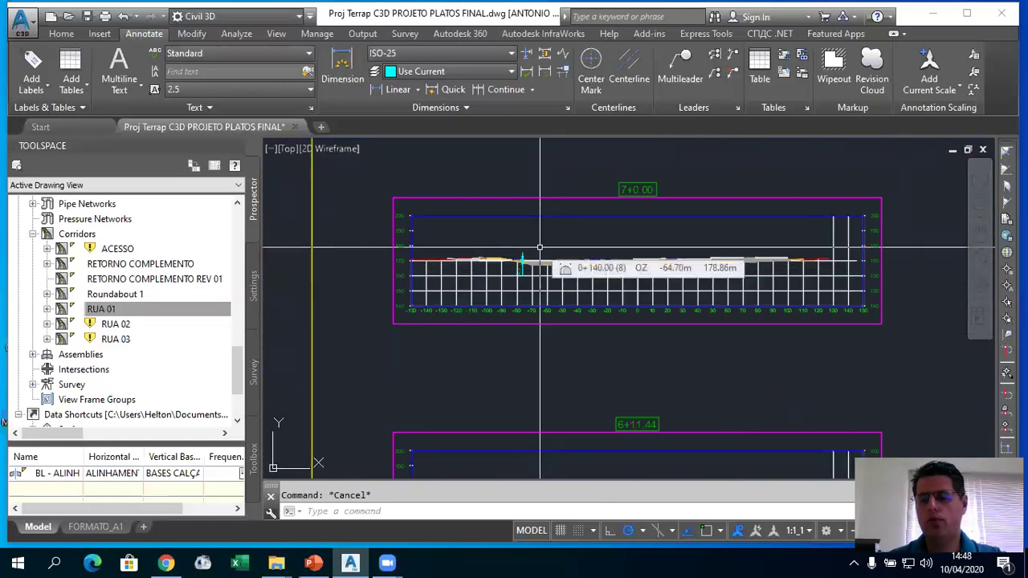